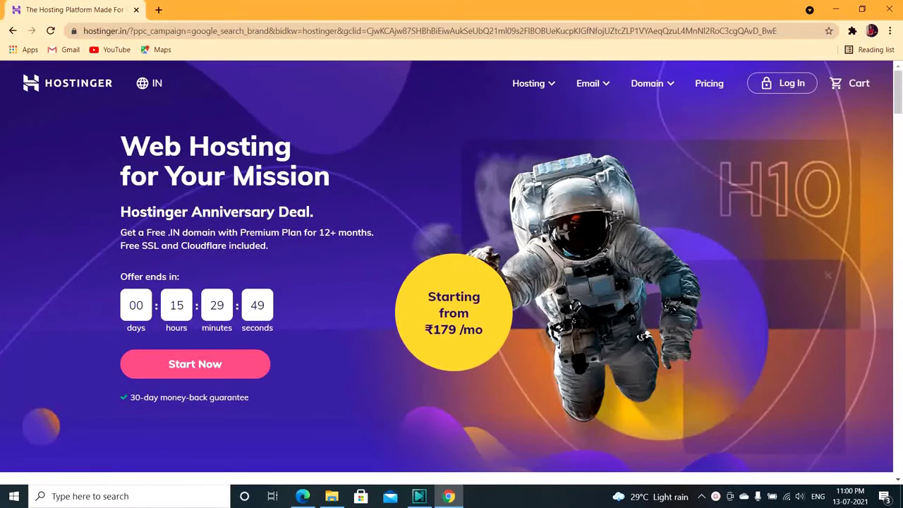
Log in to the Hostinger account with the saved credentials.
left_click(774, 85)
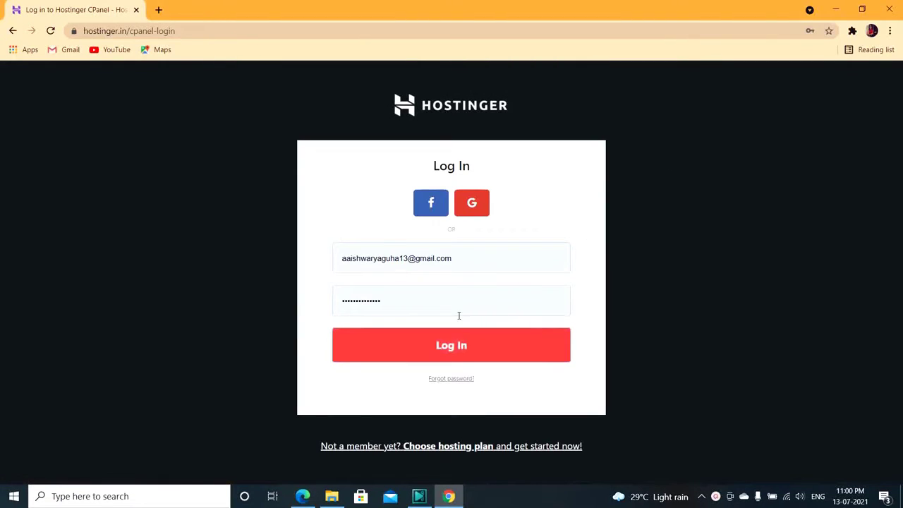
left_click(462, 360)
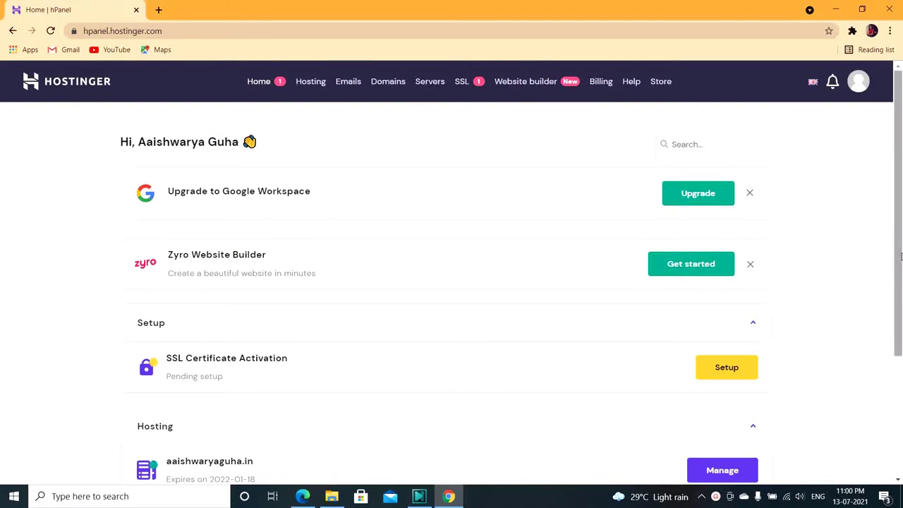
Manage the hosting account's website and open its WordPress admin from the hosting WordPress dashboard.
left_click_drag(901, 258, 901, 300)
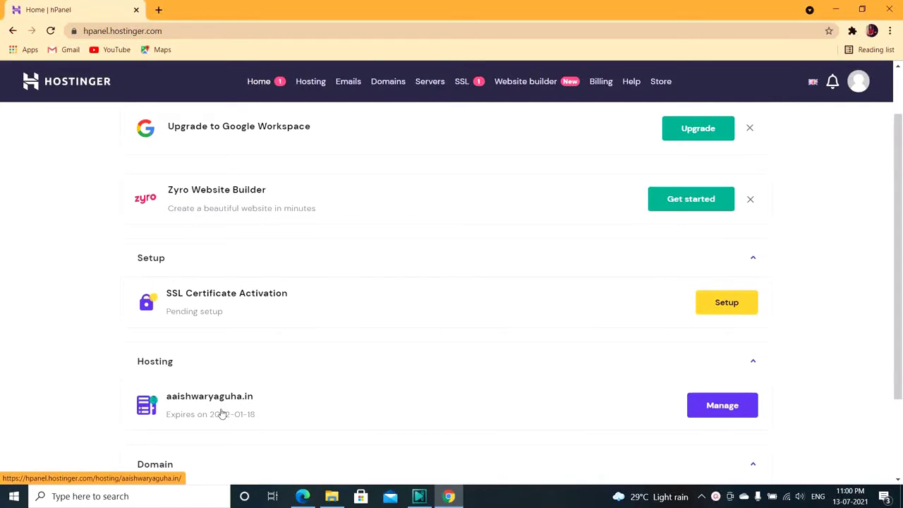
left_click(722, 405)
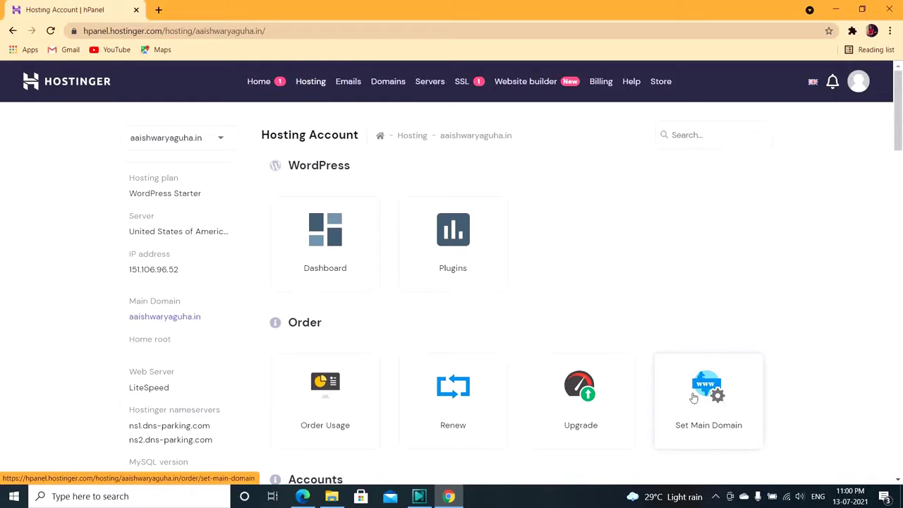
left_click(333, 260)
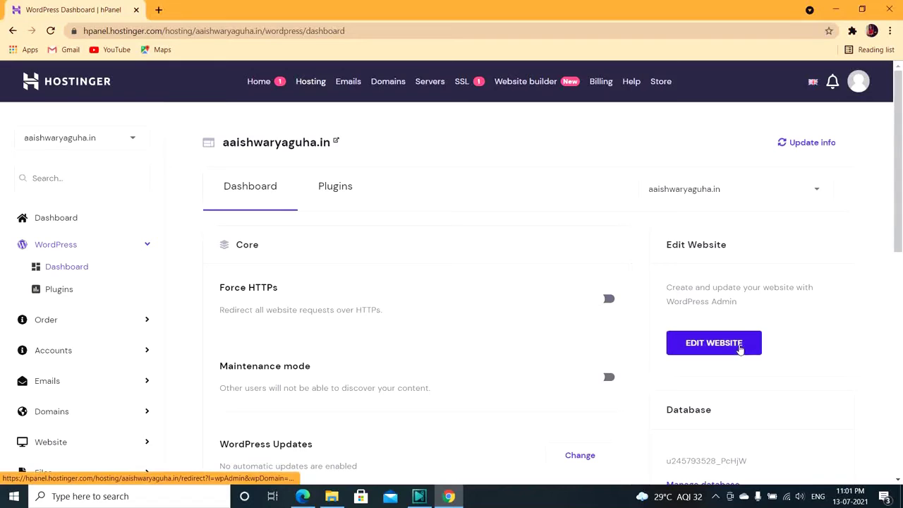
left_click(730, 344)
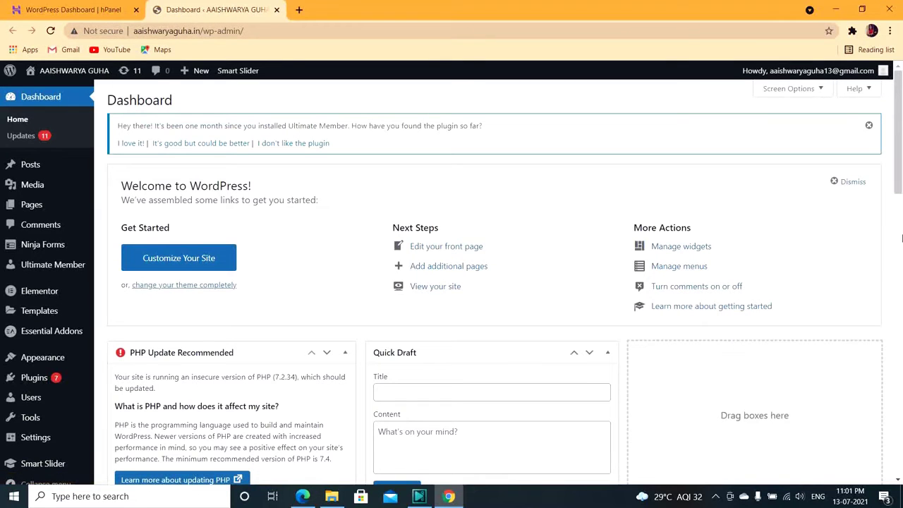
View the live site from the WordPress dashboard and return to the admin area.
left_click_drag(900, 174, 900, 144)
mouse_move(787, 80)
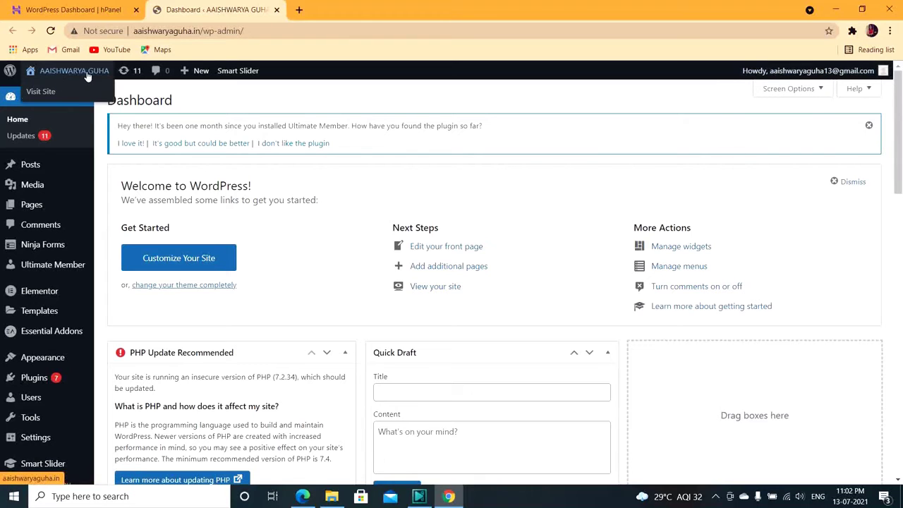
mouse_move(76, 76)
left_click(81, 95)
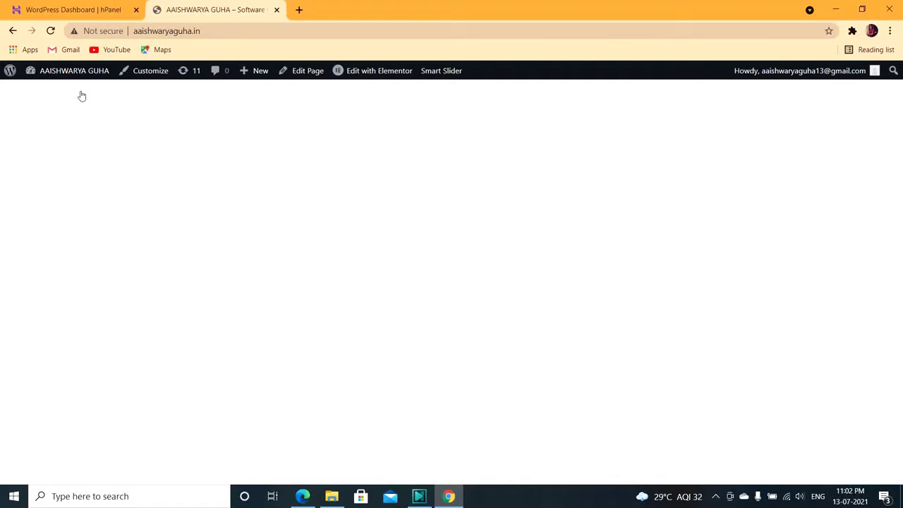
left_click(13, 31)
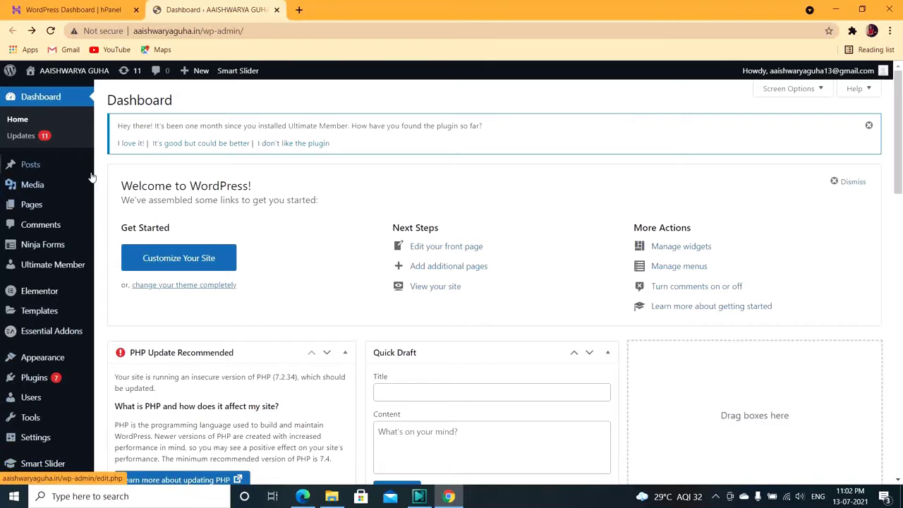
mouse_move(25, 173)
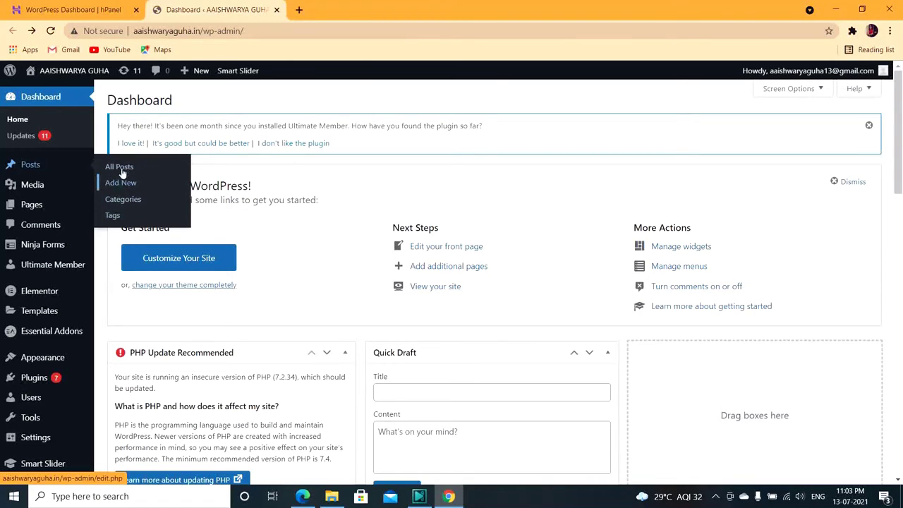
mouse_move(36, 192)
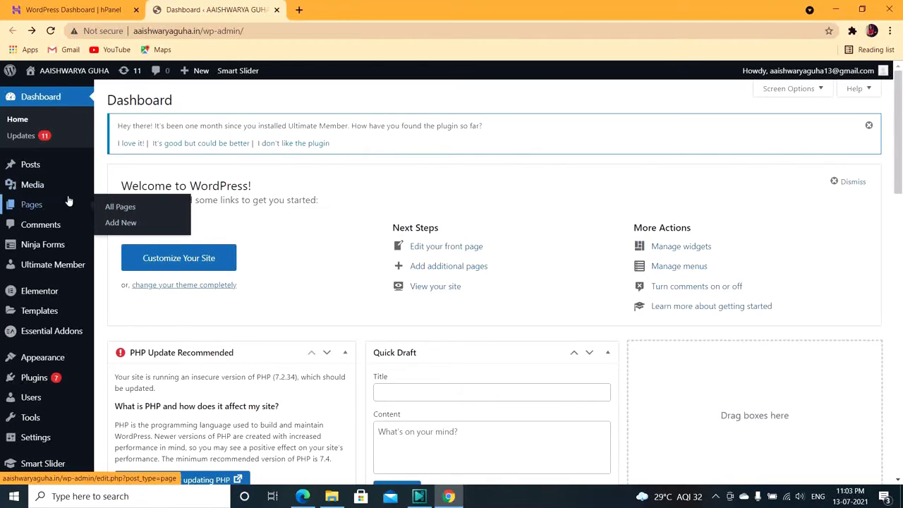
mouse_move(66, 188)
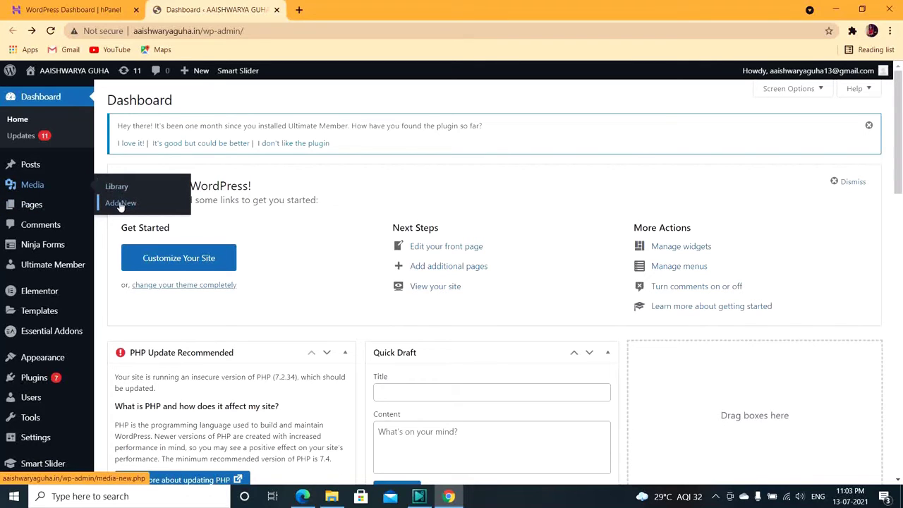
mouse_move(92, 166)
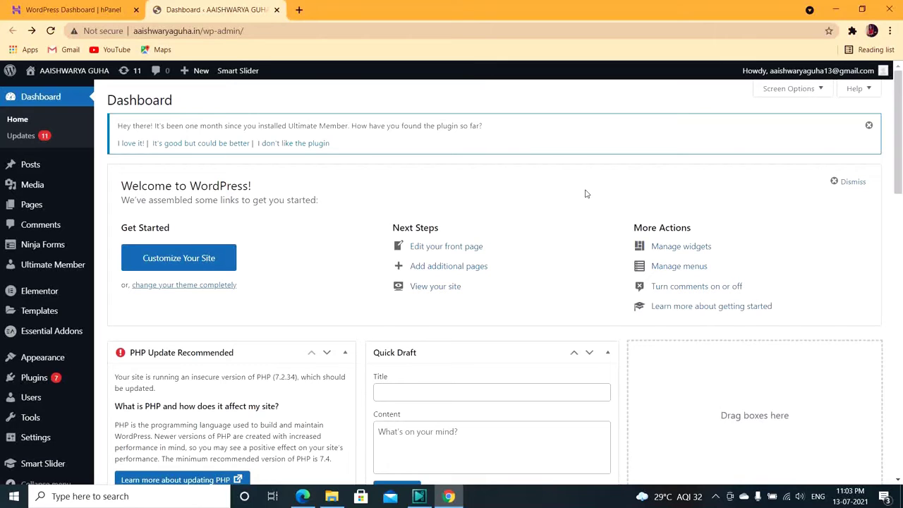
mouse_move(34, 210)
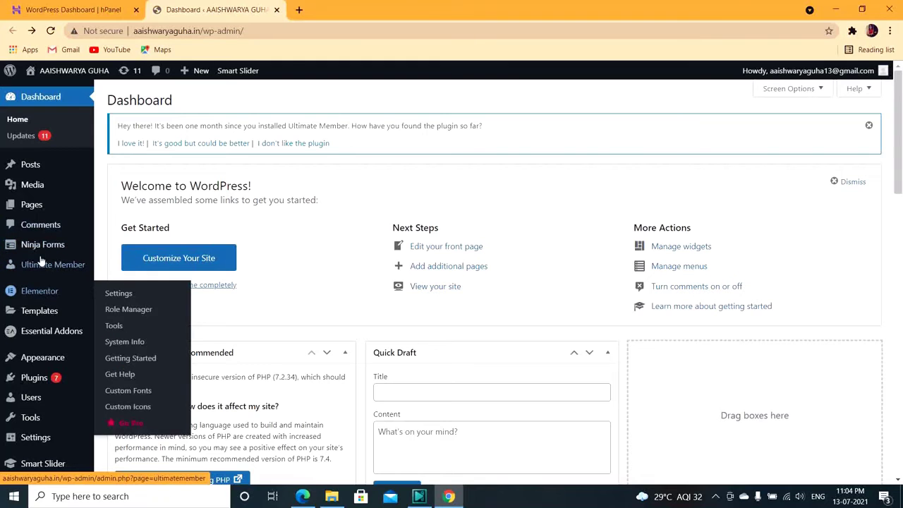
mouse_move(31, 252)
mouse_move(25, 298)
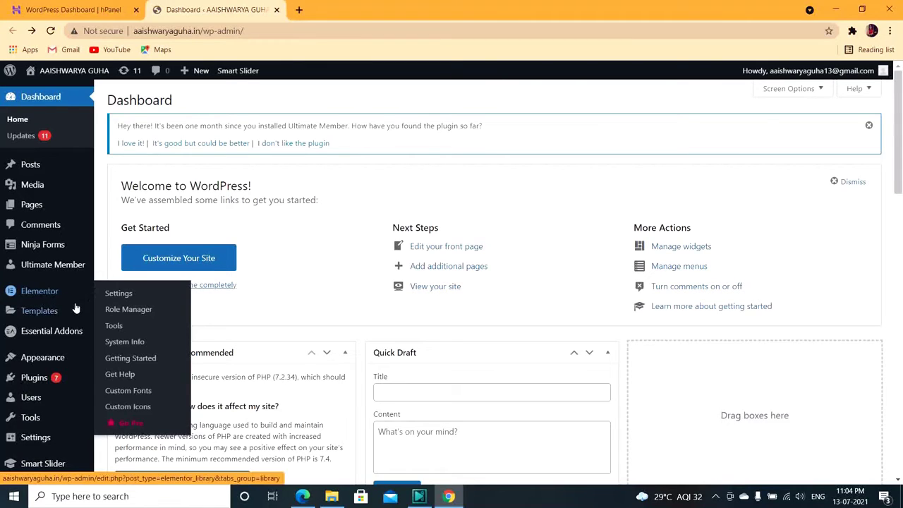
Search for "elementor" among the plugins available to add.
mouse_move(35, 387)
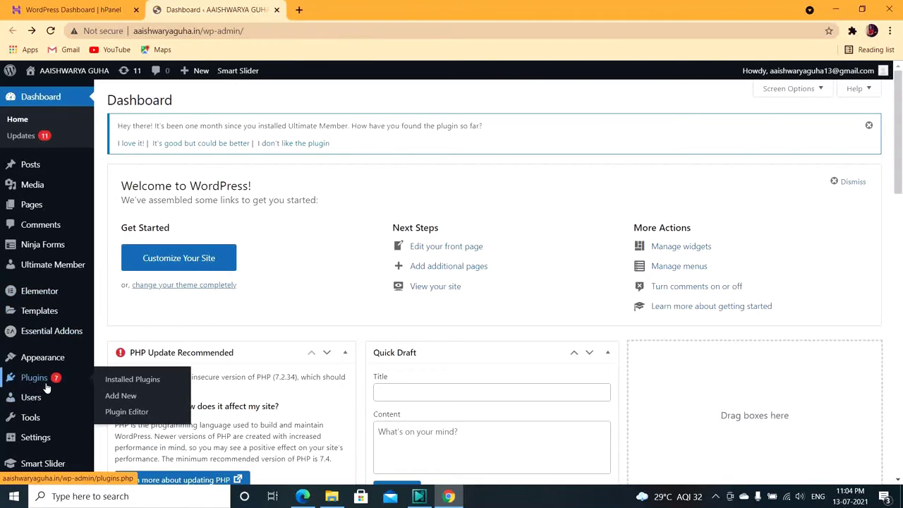
left_click(120, 400)
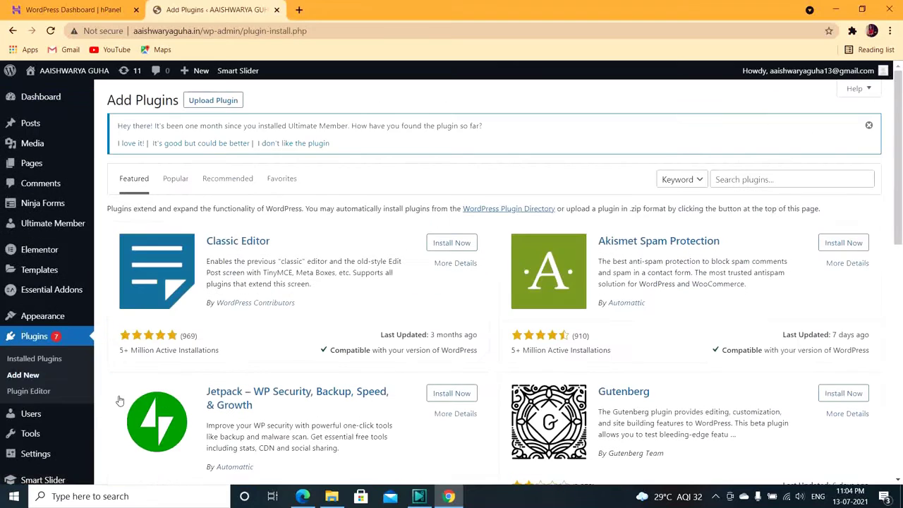
left_click(732, 181)
type("el")
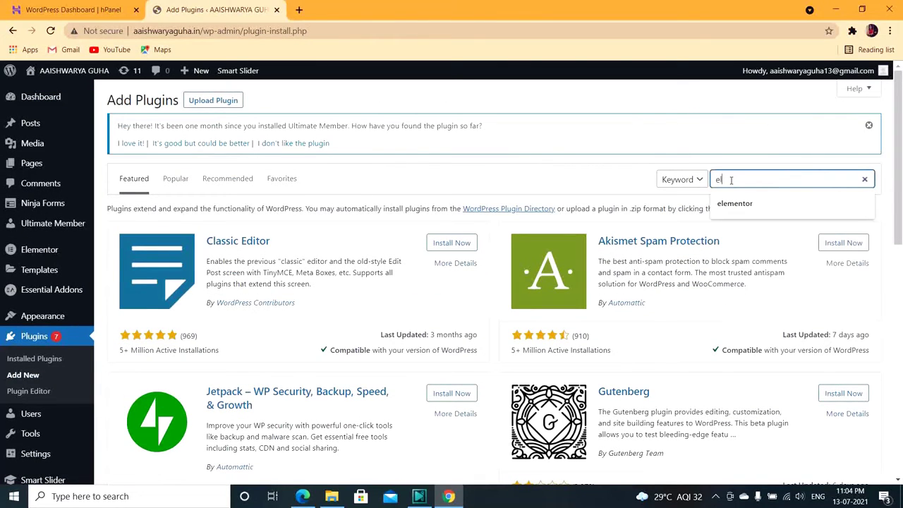
type("ementor")
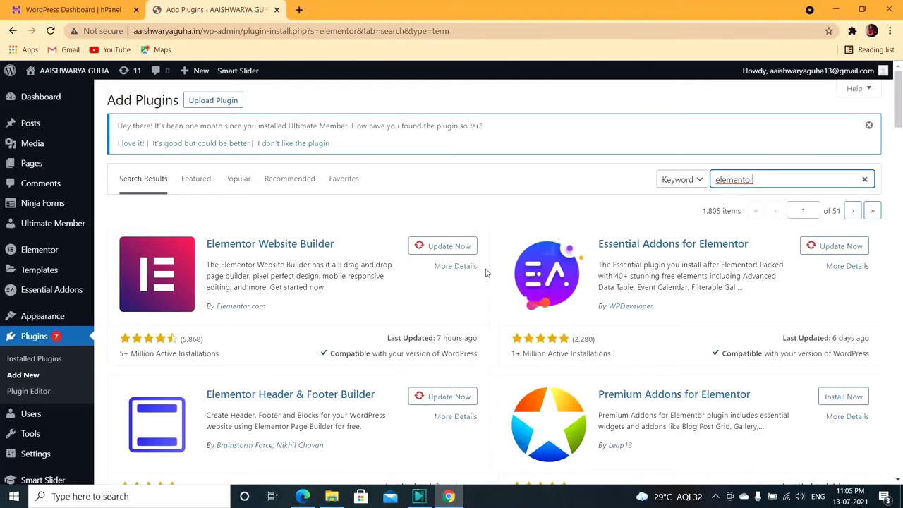
Clear the plugin search and browse the full catalogue of available plugins.
left_click(864, 179)
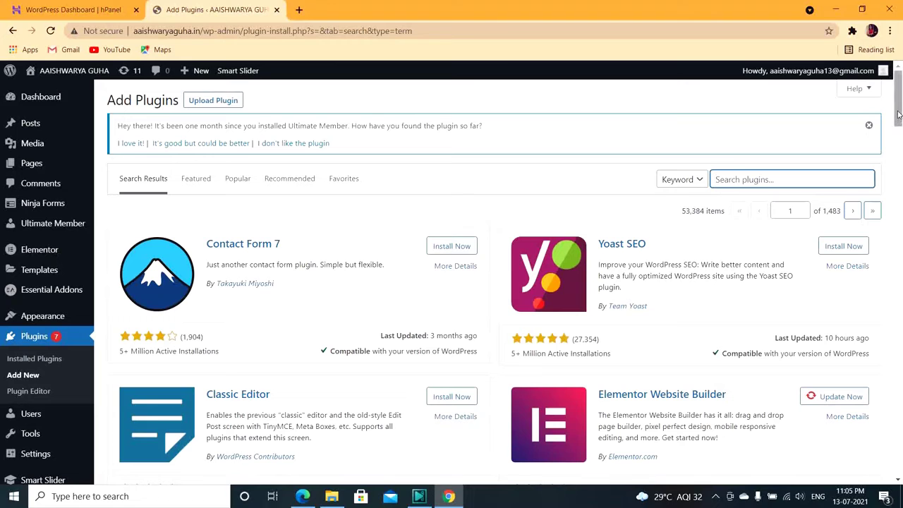
left_click_drag(900, 117, 901, 174)
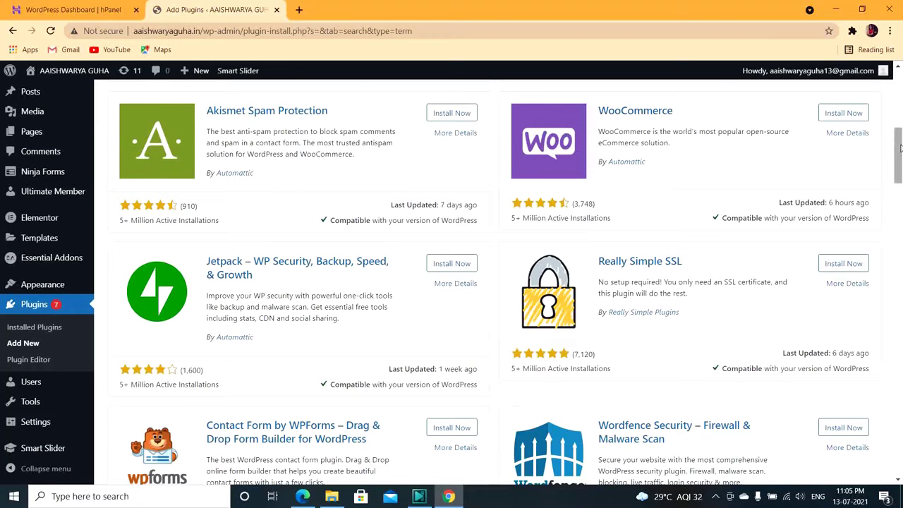
left_click_drag(900, 148, 900, 174)
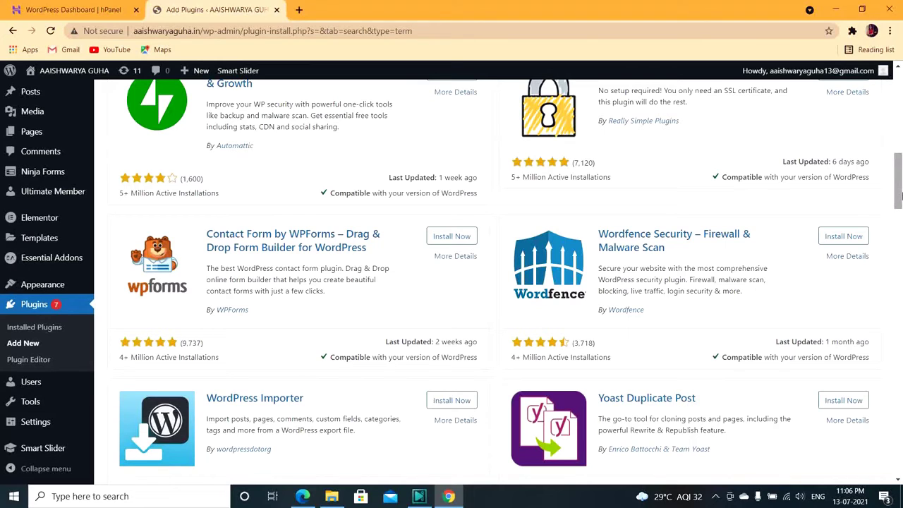
mouse_move(45, 374)
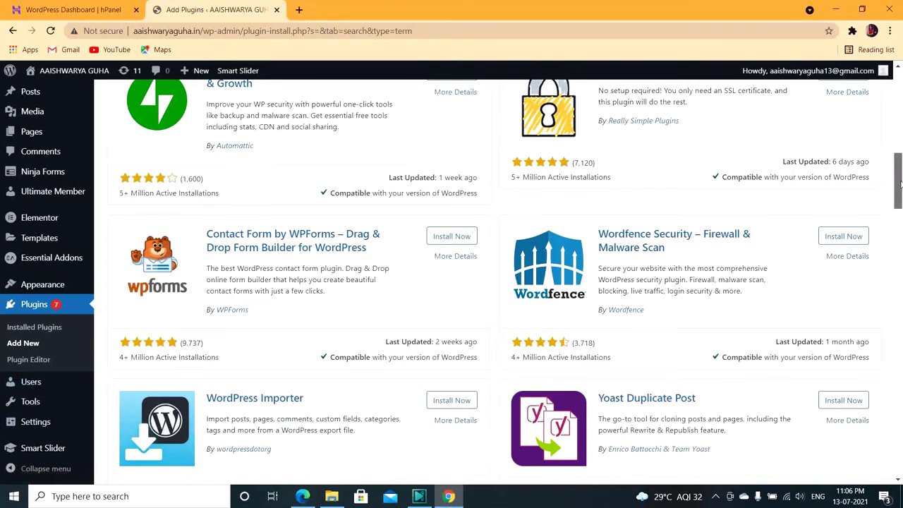
left_click_drag(900, 184, 899, 103)
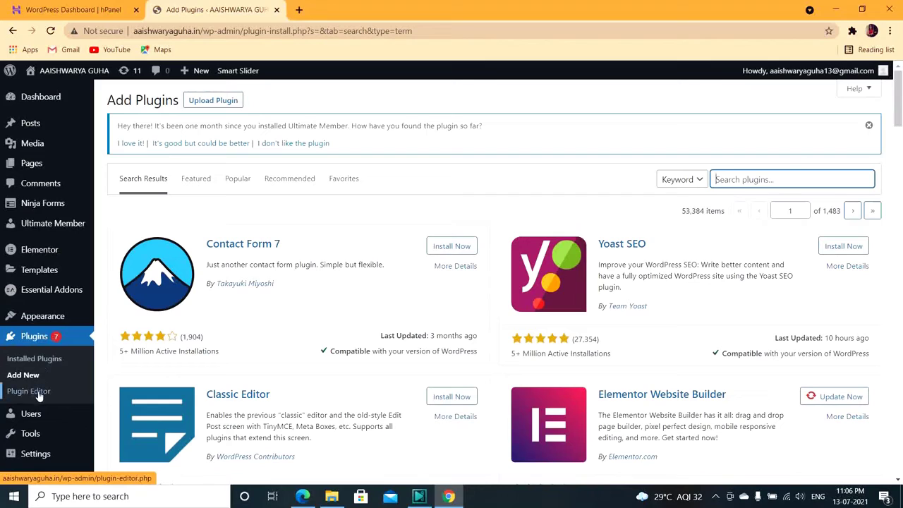
View the site's installed plugins and the list of all users.
left_click(31, 360)
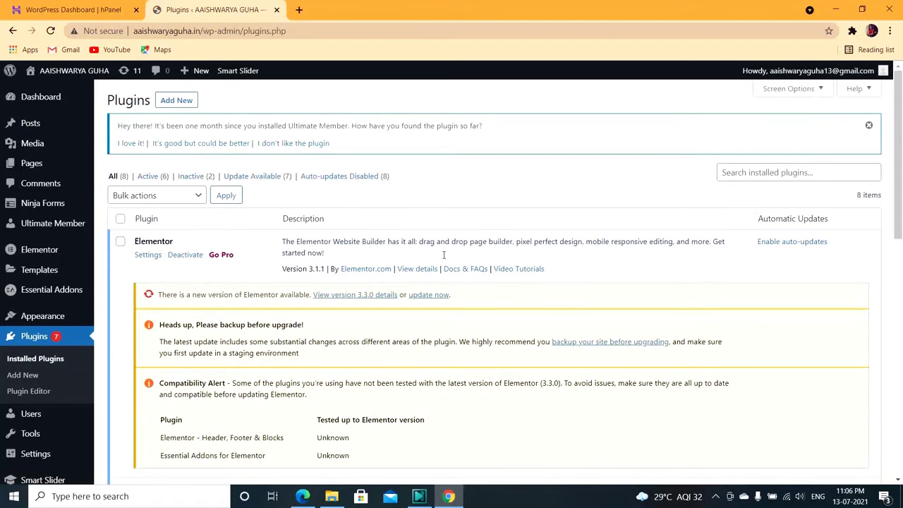
mouse_move(900, 188)
left_mouse_down()
mouse_move(900, 432)
mouse_move(901, 191)
left_mouse_up()
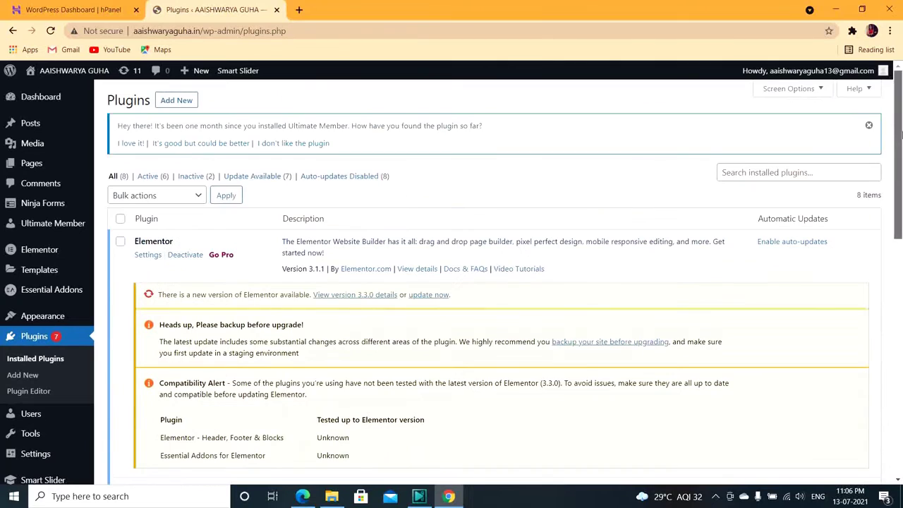
mouse_move(32, 414)
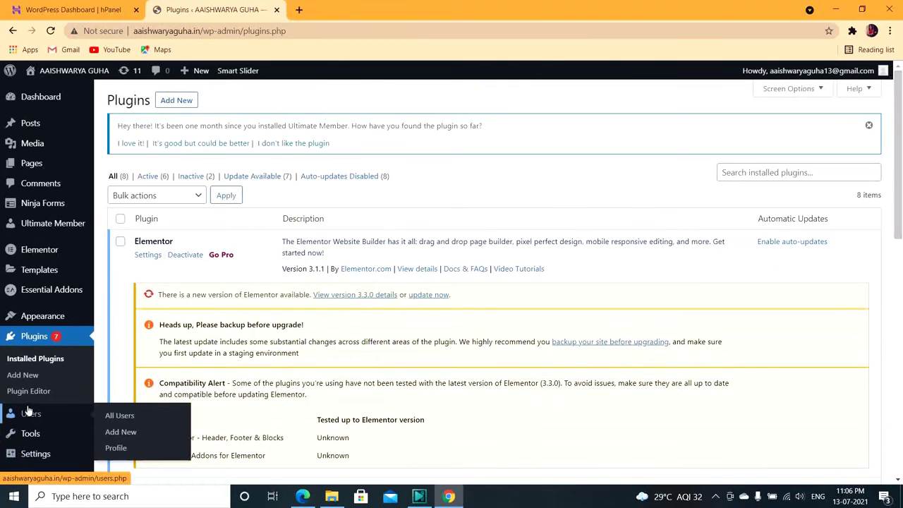
left_click(117, 417)
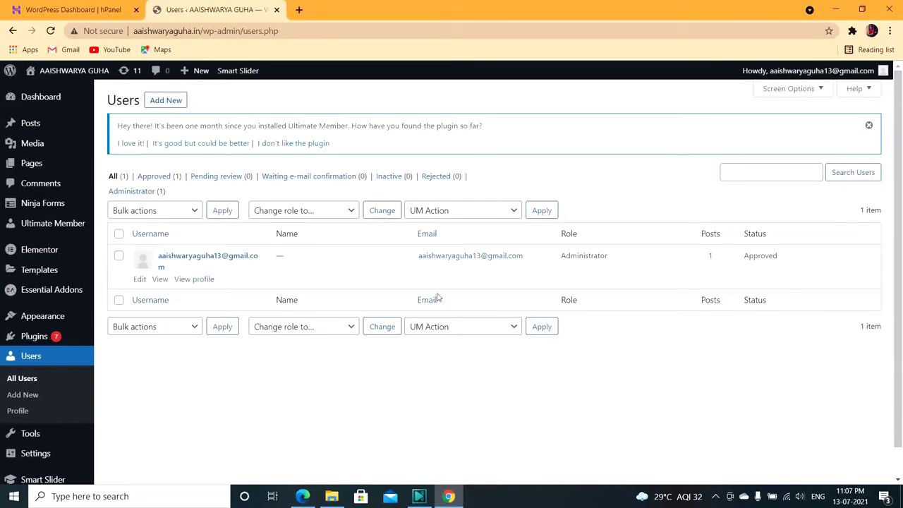
Open the Essential Addons settings page and look over its General section.
mouse_move(11, 460)
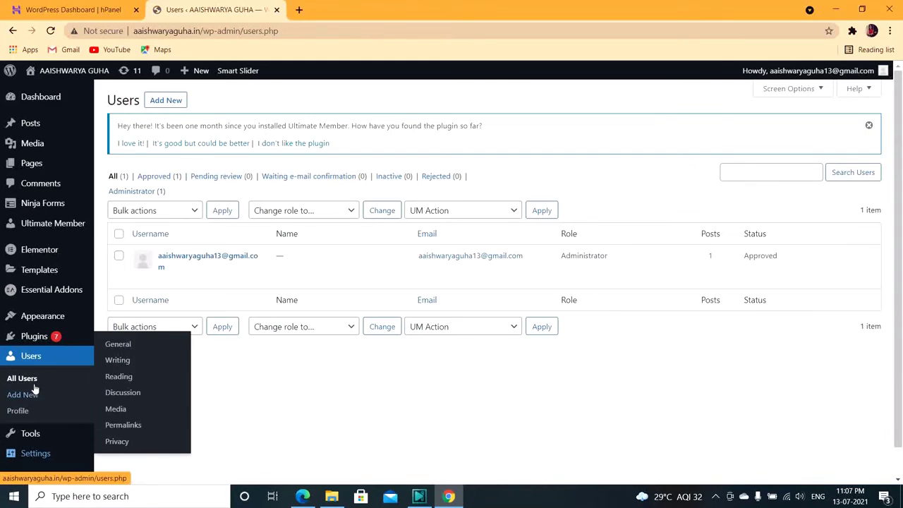
mouse_move(50, 293)
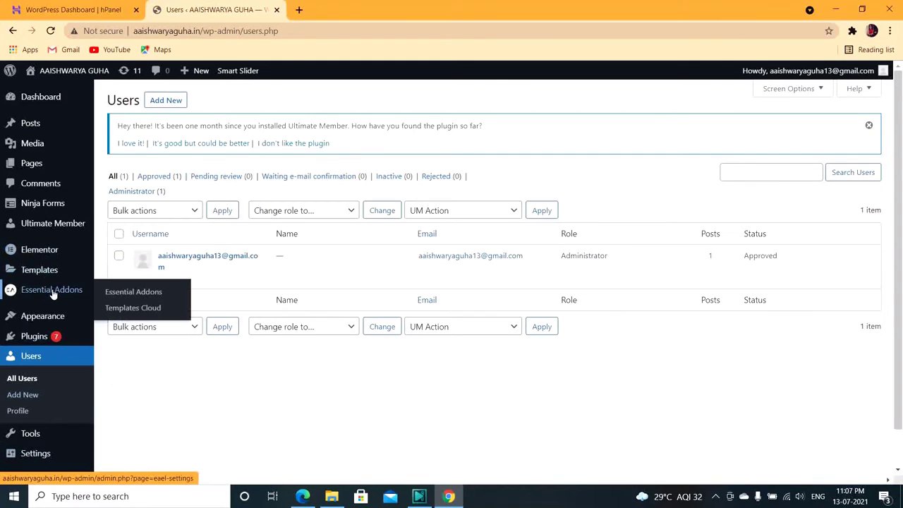
left_click(123, 293)
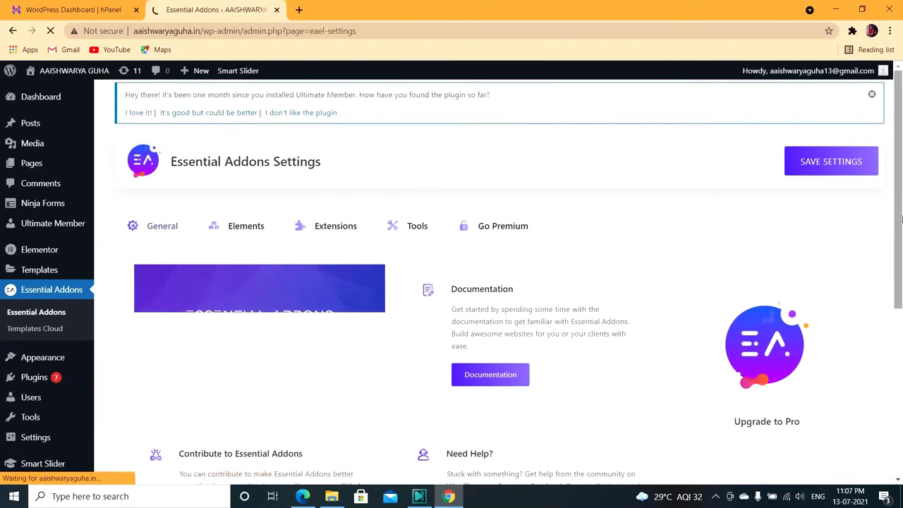
mouse_move(900, 206)
left_mouse_down()
mouse_move(902, 316)
mouse_move(899, 200)
left_mouse_up()
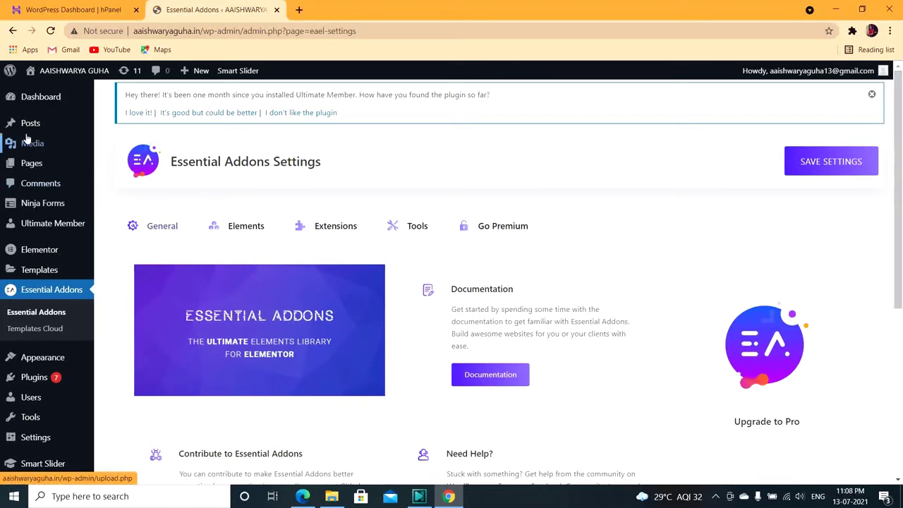
Return to the WordPress dashboard and open the live site.
mouse_move(43, 127)
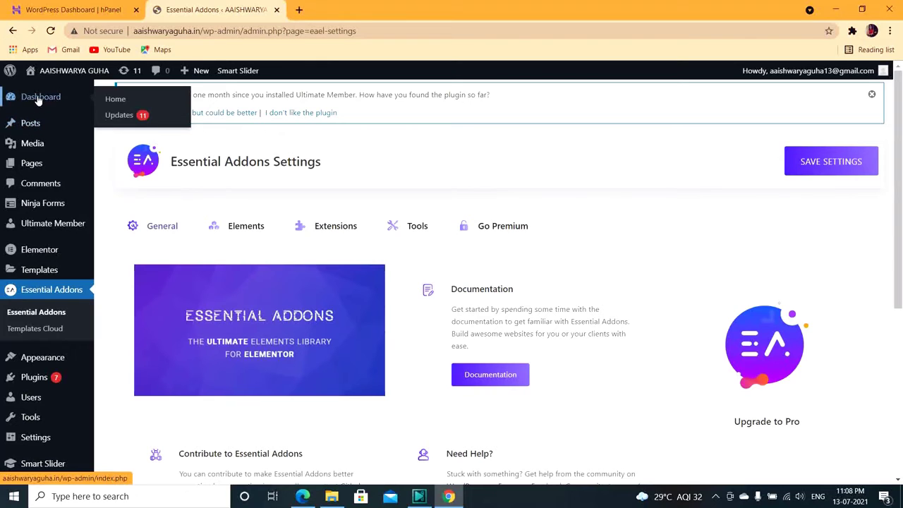
left_click(39, 101)
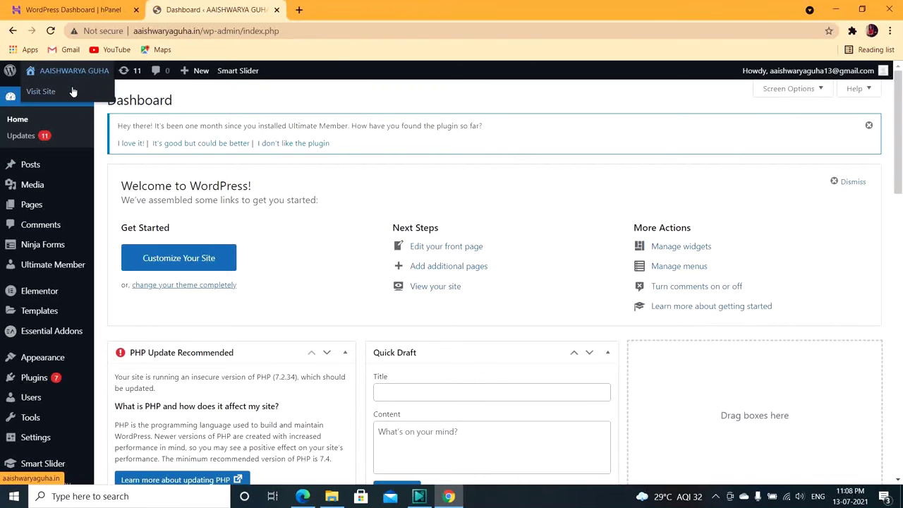
left_click(73, 92)
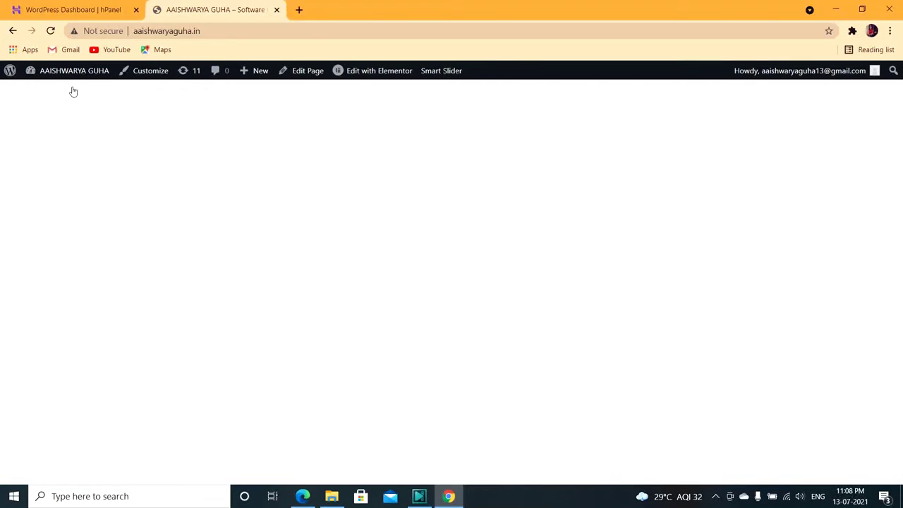
Open the home page for editing with Elementor and add a new single-column section.
left_click(367, 73)
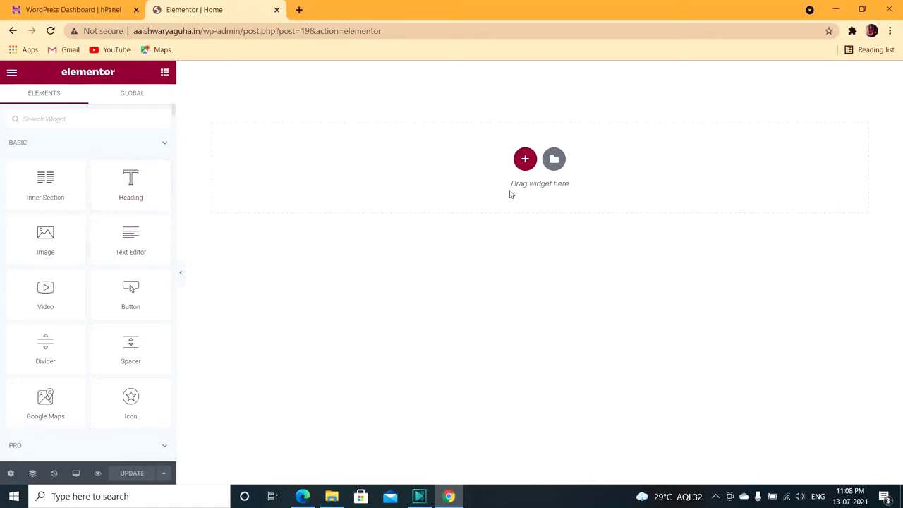
left_click(524, 160)
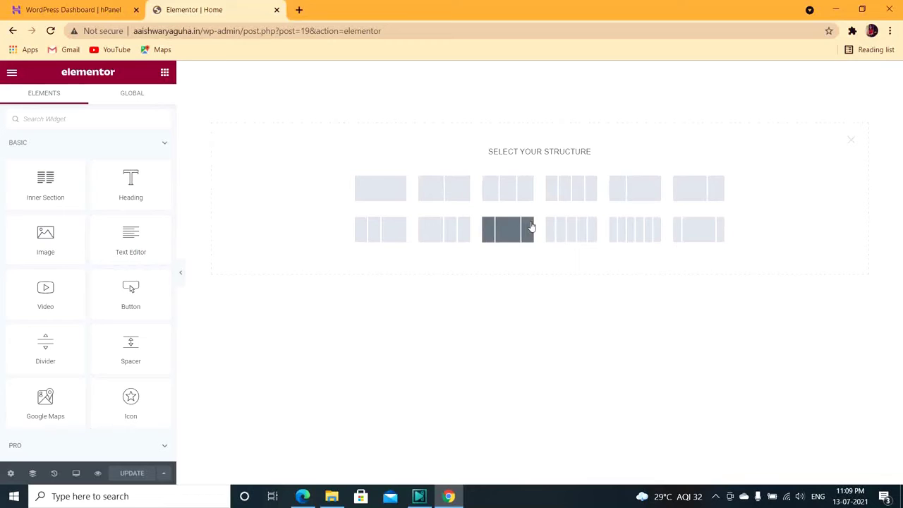
left_click(363, 201)
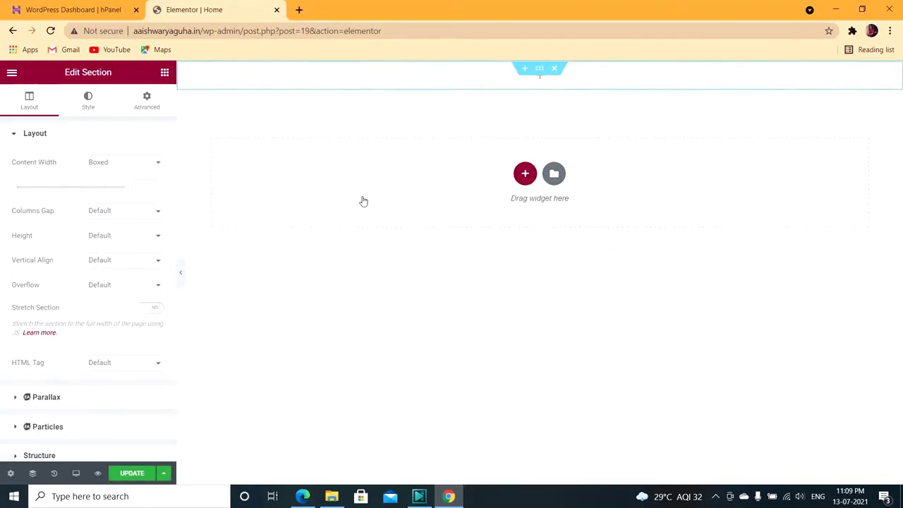
Add a Heading widget to the new single-column section.
left_click(165, 74)
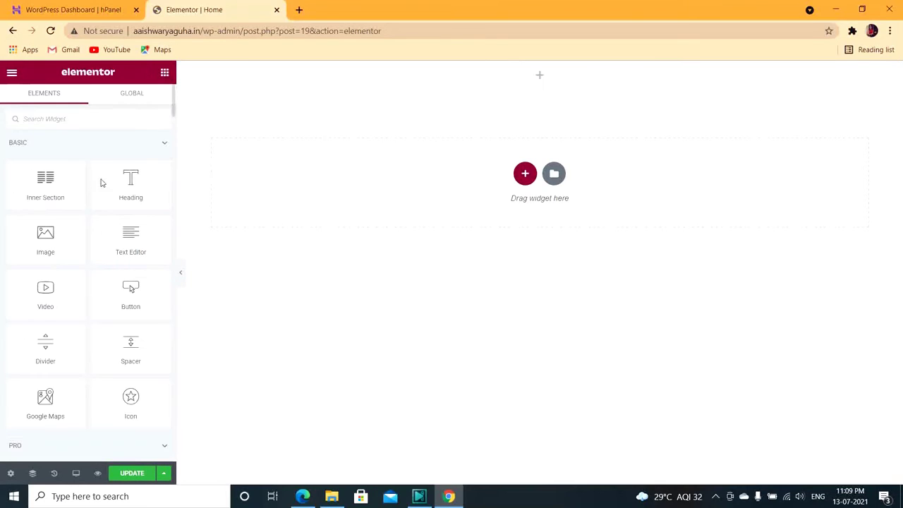
left_click_drag(130, 196, 342, 84)
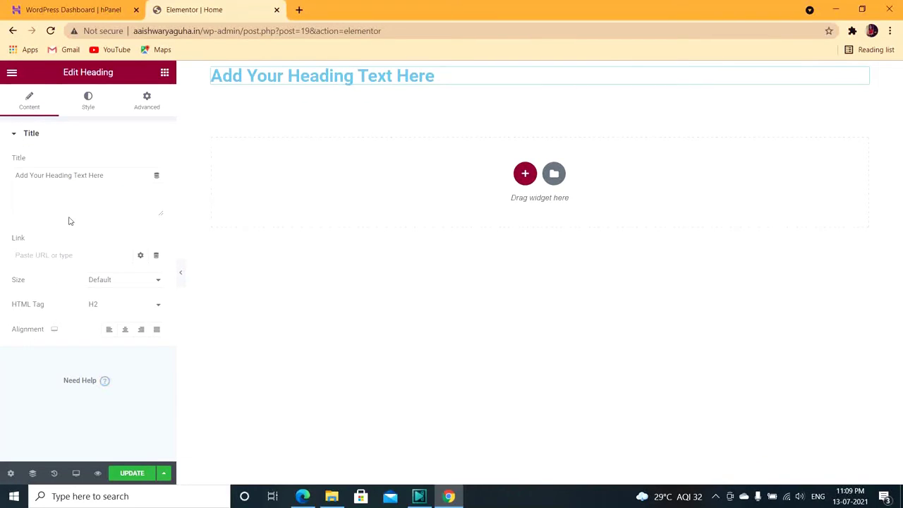
left_click(59, 177)
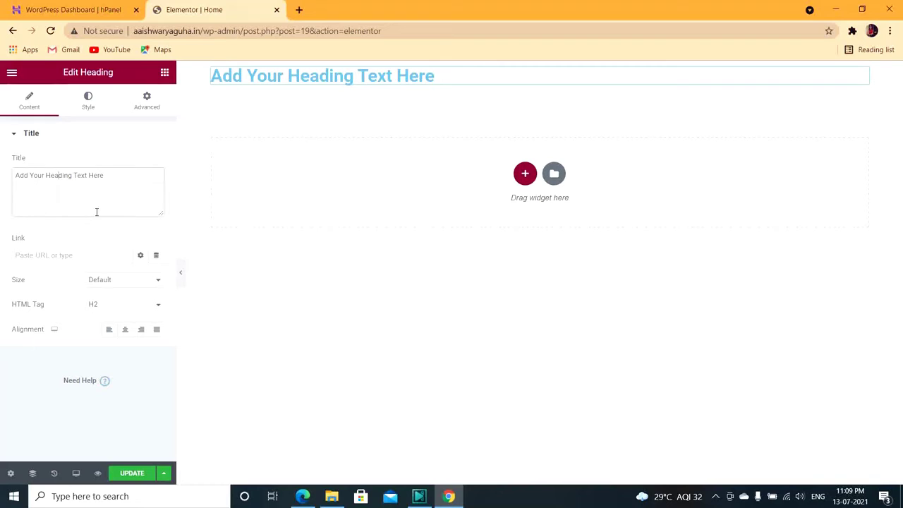
left_click(63, 254)
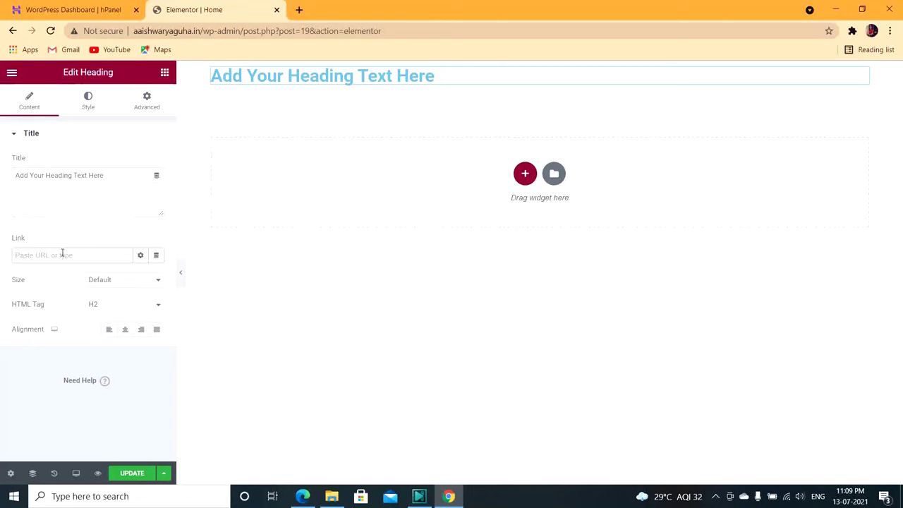
Set the heading's HTML tag to H1 and view the available size options.
left_click(158, 310)
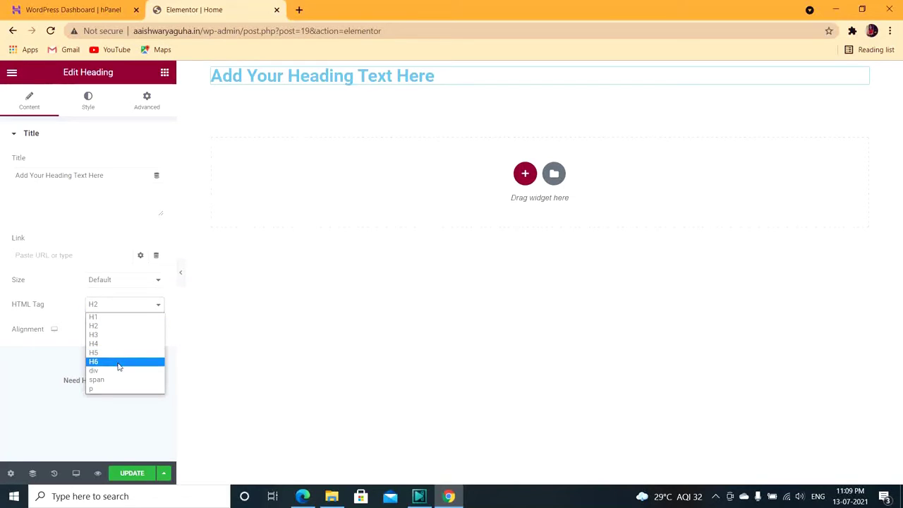
left_click(26, 413)
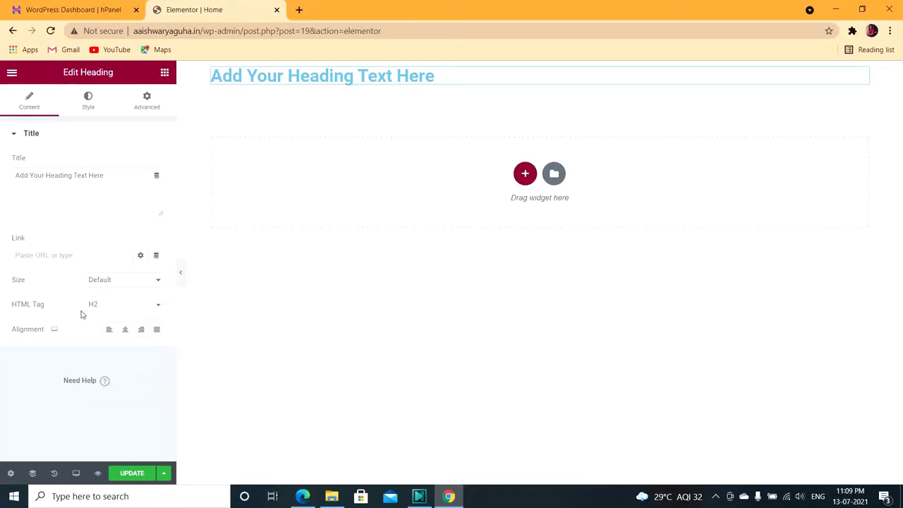
left_click(138, 304)
left_click(129, 321)
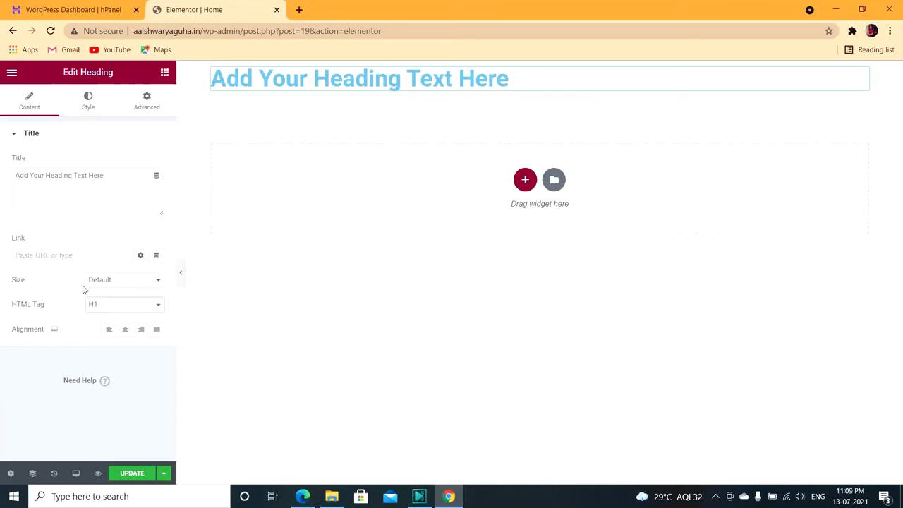
left_click(145, 280)
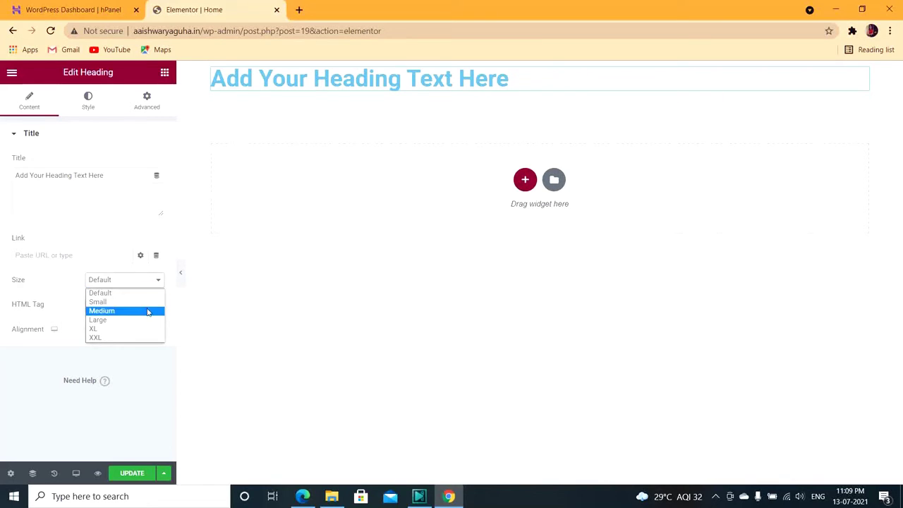
left_click(149, 351)
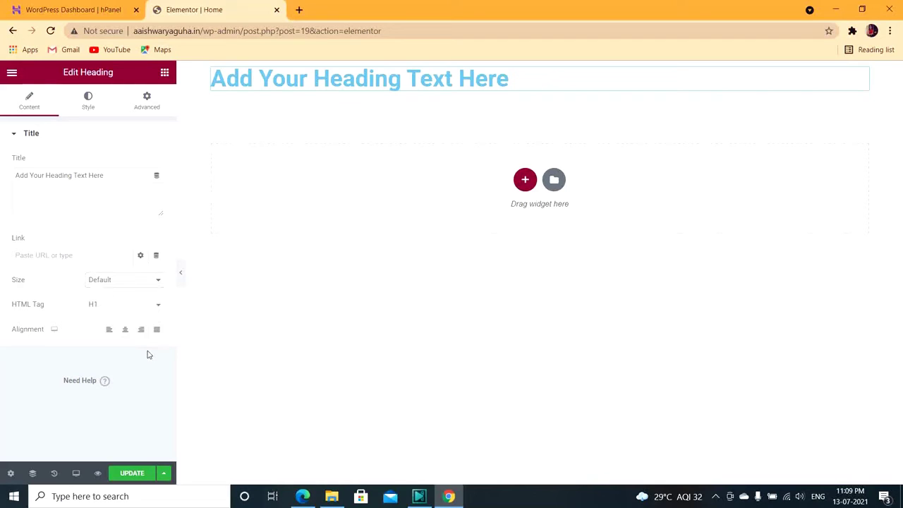
Change the heading's text color to a muted pinkish purple.
left_click(87, 102)
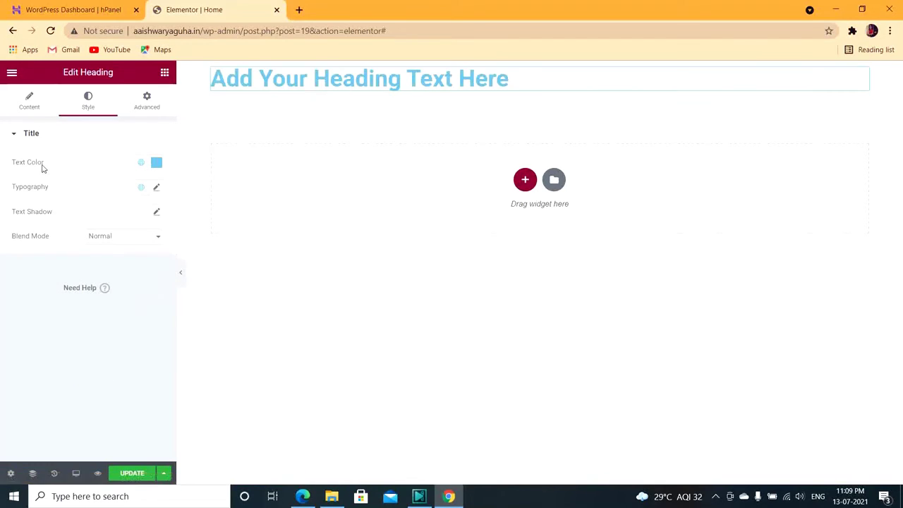
left_click(156, 162)
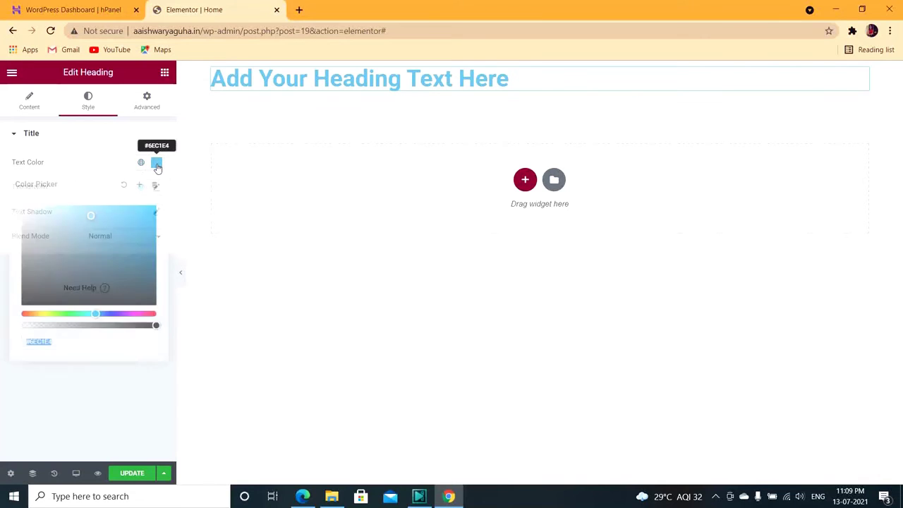
left_click_drag(90, 221, 59, 275)
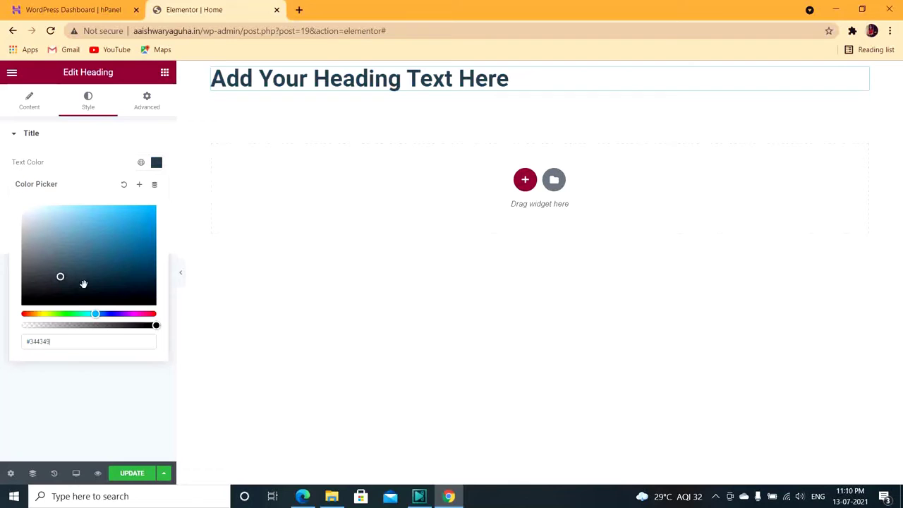
left_click(99, 315)
left_click_drag(99, 314, 58, 313)
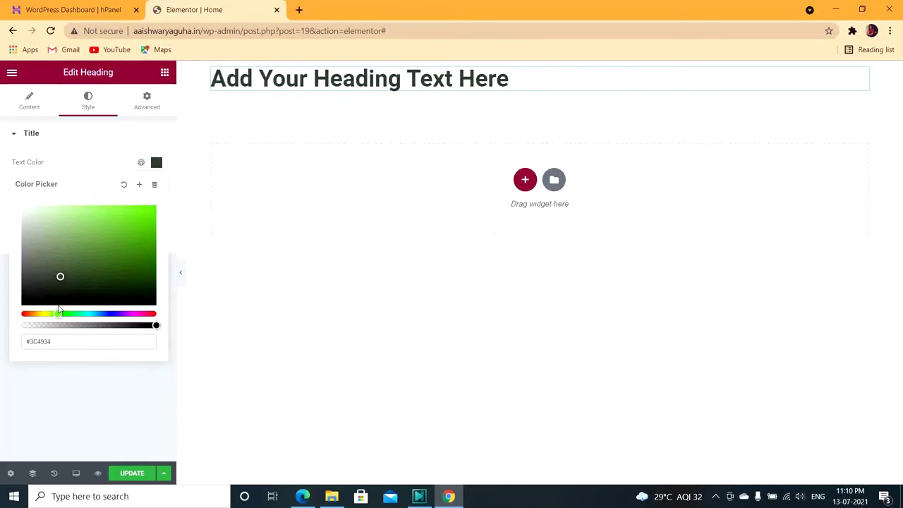
left_click_drag(60, 277, 66, 230)
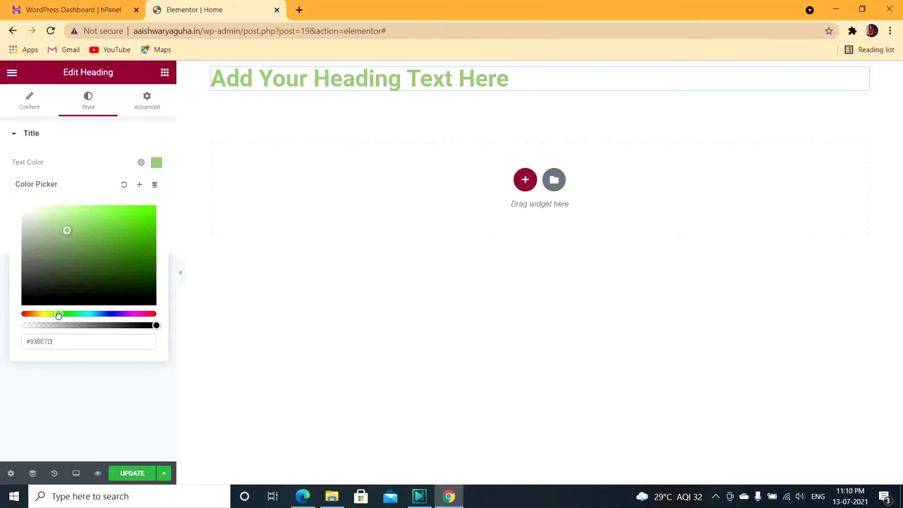
left_click_drag(59, 315, 142, 315)
left_click(109, 379)
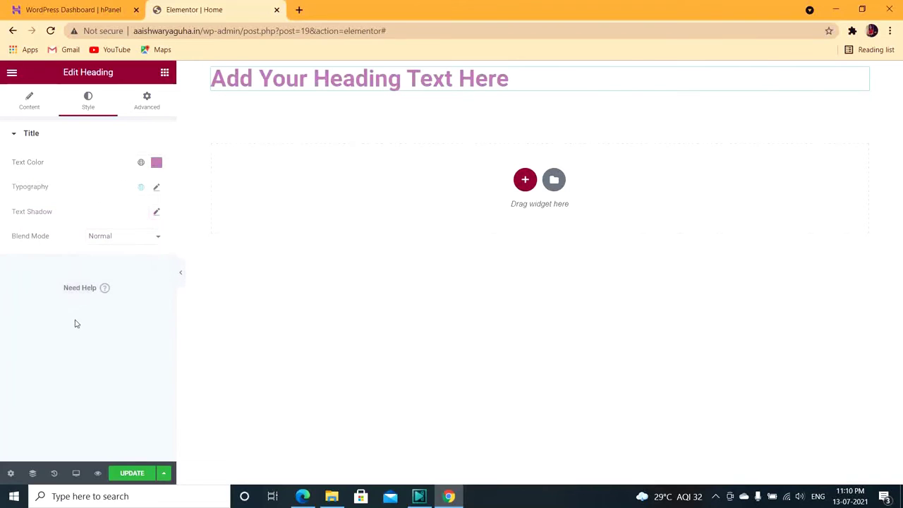
Set the letter spacing to 1 in the heading's typography settings.
left_click(158, 189)
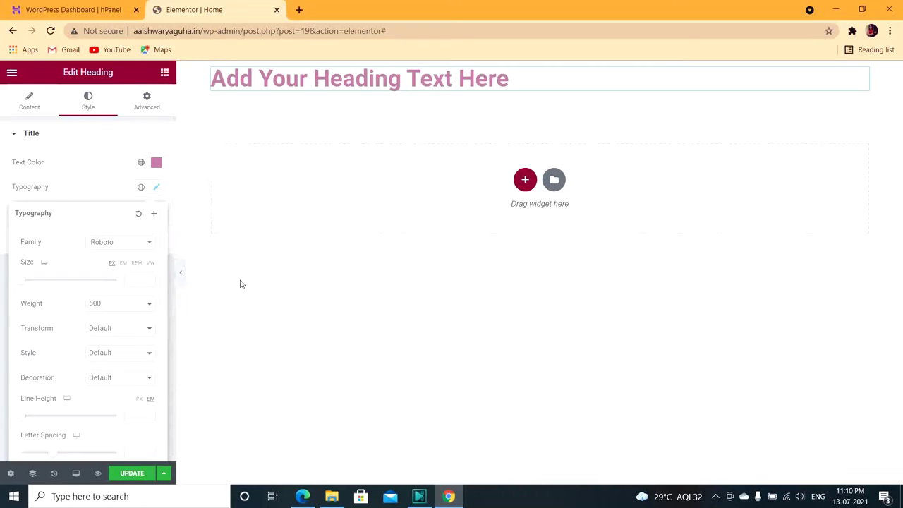
scroll(178, 275, "down", 1)
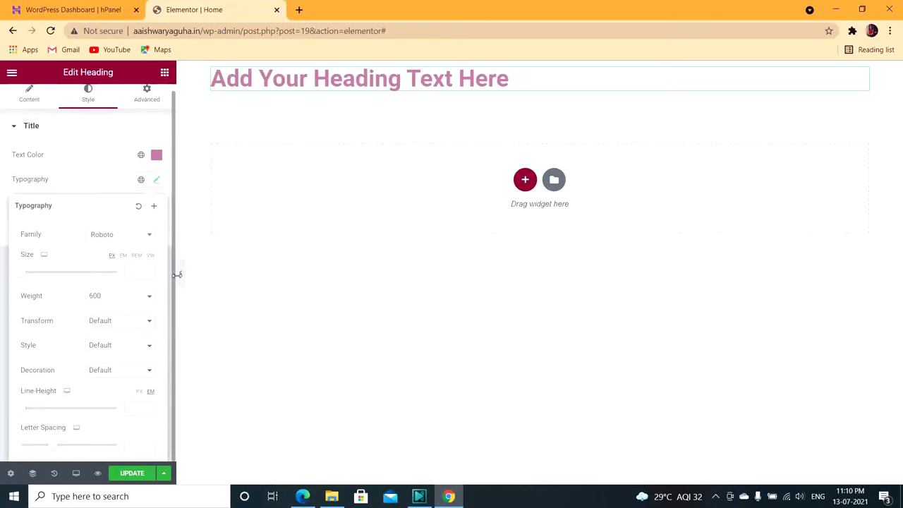
left_click(172, 327)
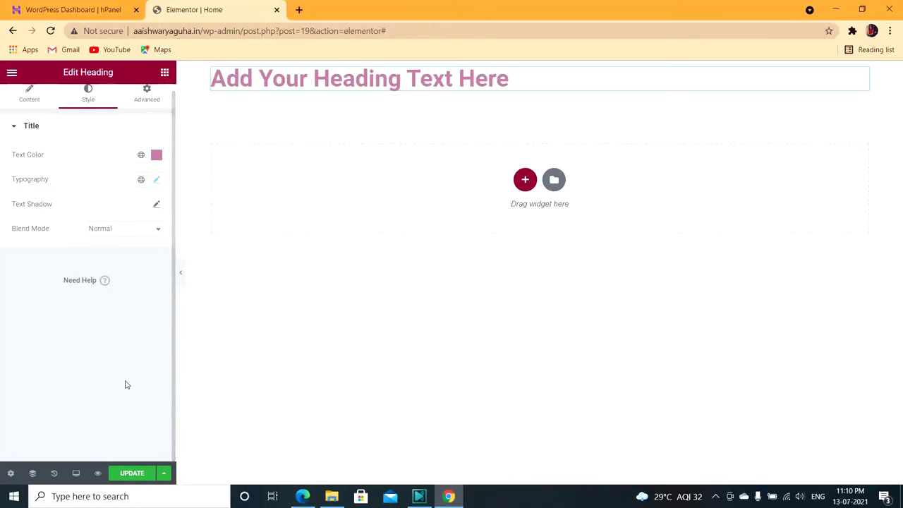
left_click(156, 181)
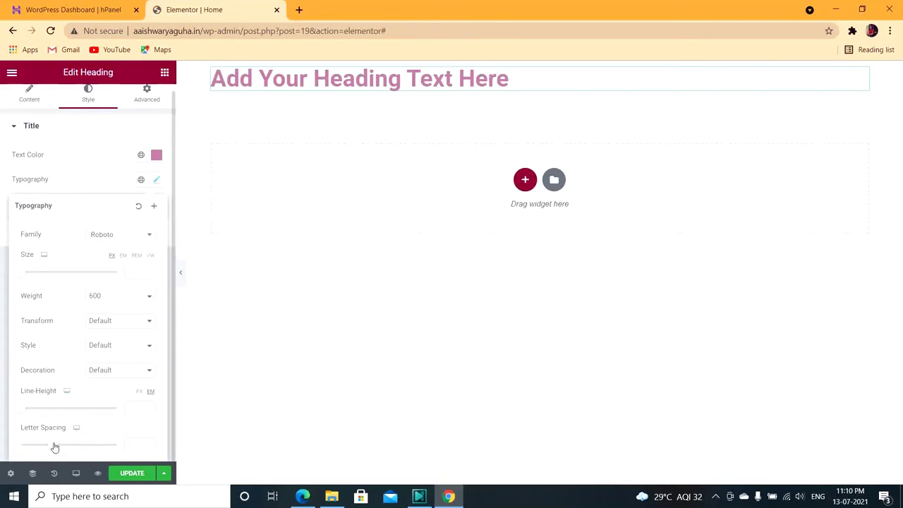
mouse_move(55, 448)
left_mouse_down()
mouse_move(119, 454)
mouse_move(19, 444)
mouse_move(66, 452)
mouse_move(60, 448)
left_mouse_up()
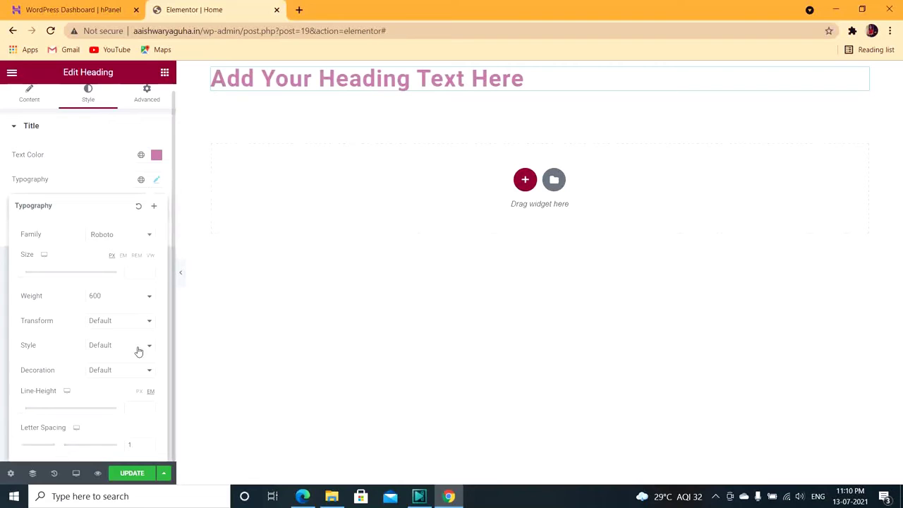
left_click(260, 287)
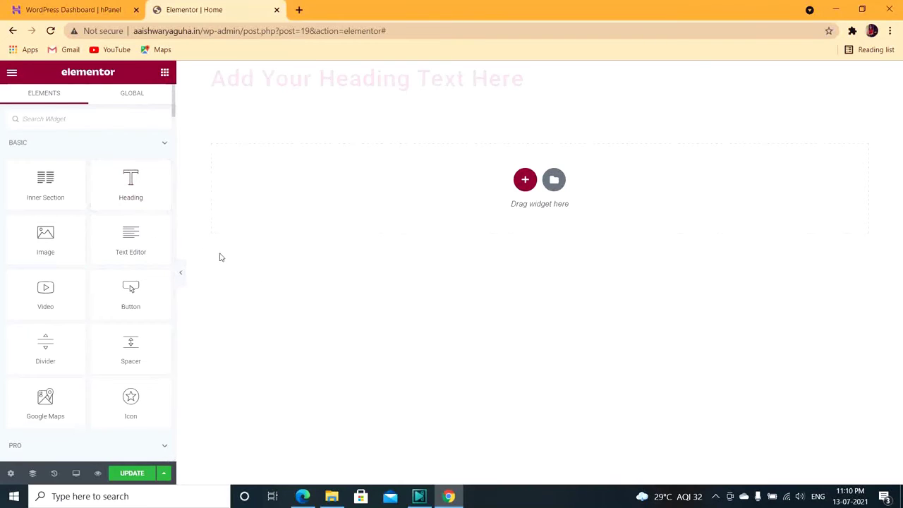
Reselect the heading and look over its style, advanced and content settings.
left_click(256, 79)
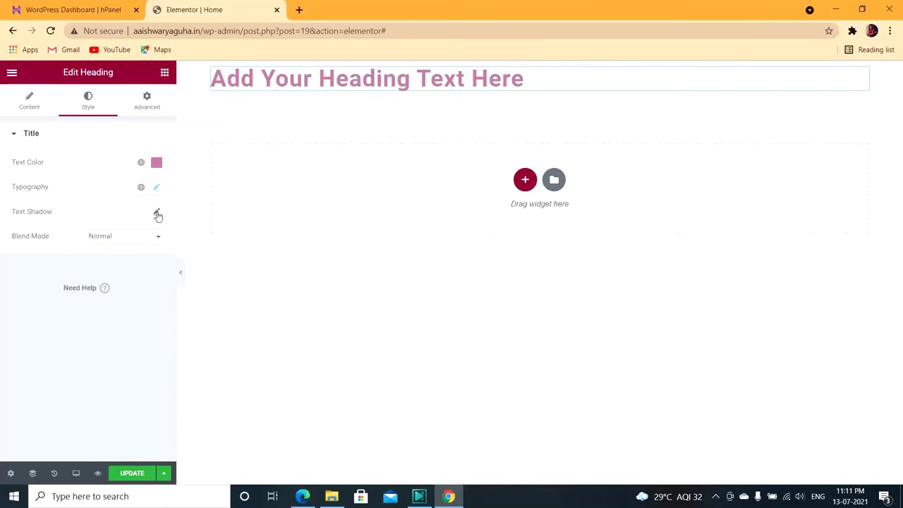
left_click(149, 98)
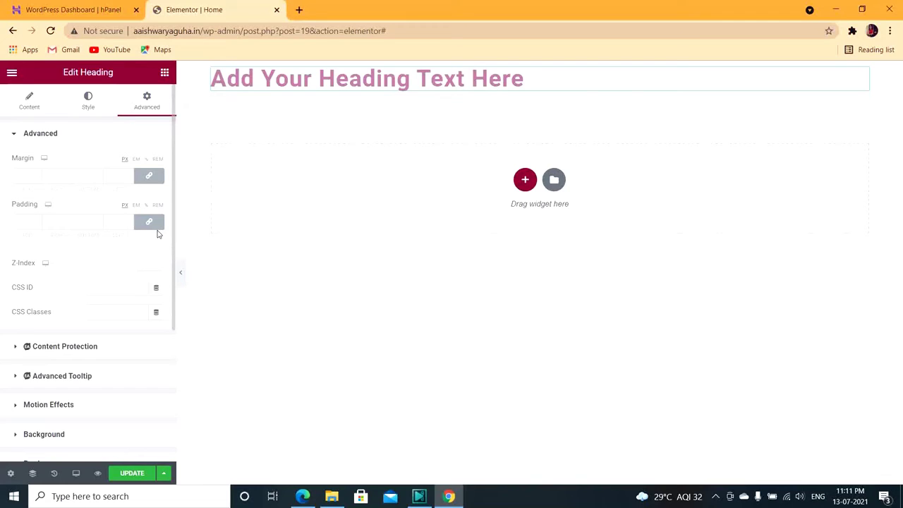
left_click(28, 106)
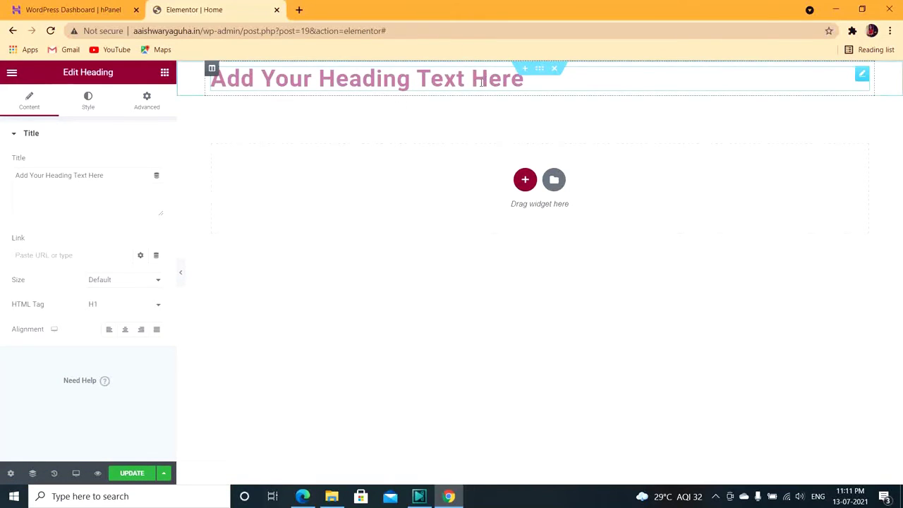
Add a Text Editor widget directly below the heading in the same section.
left_click(164, 73)
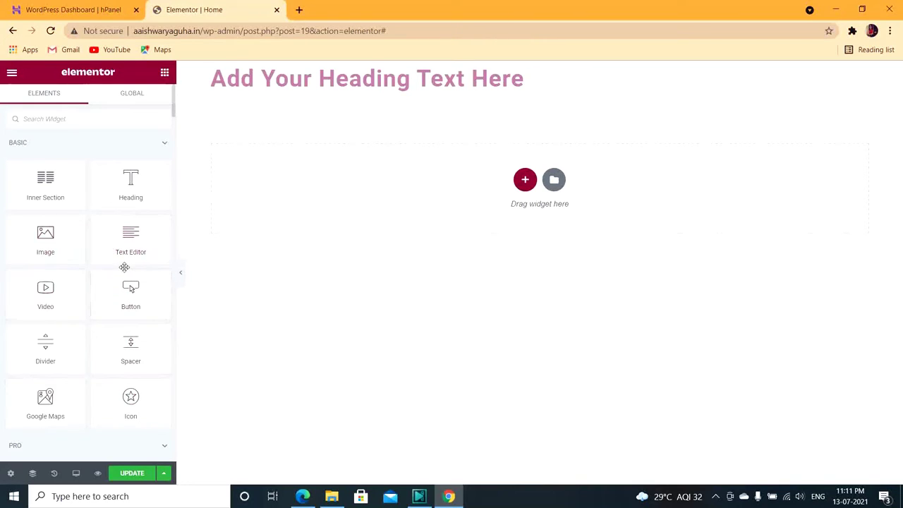
left_click_drag(127, 253, 305, 98)
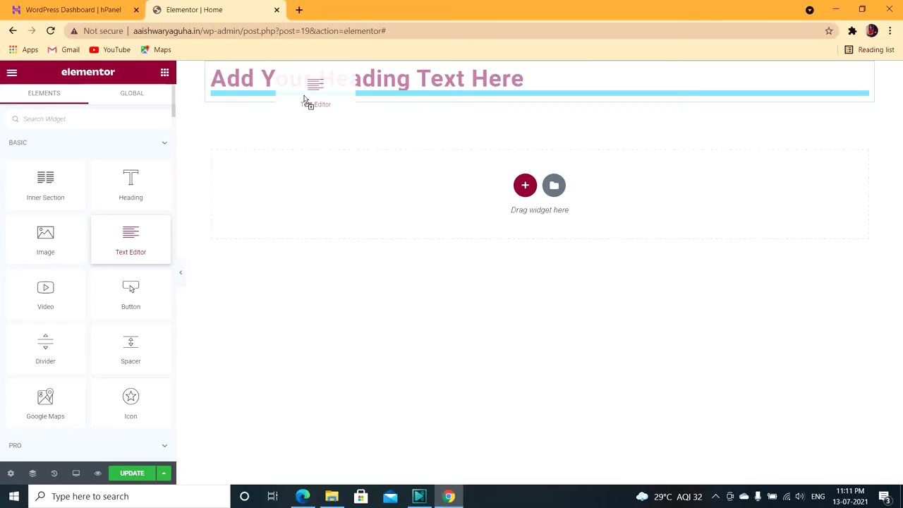
left_click_drag(304, 98, 304, 92)
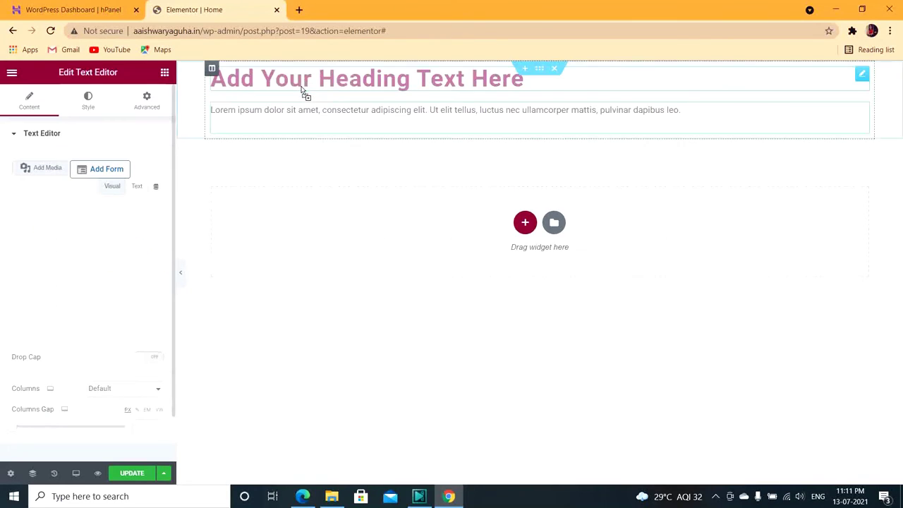
left_click(681, 109)
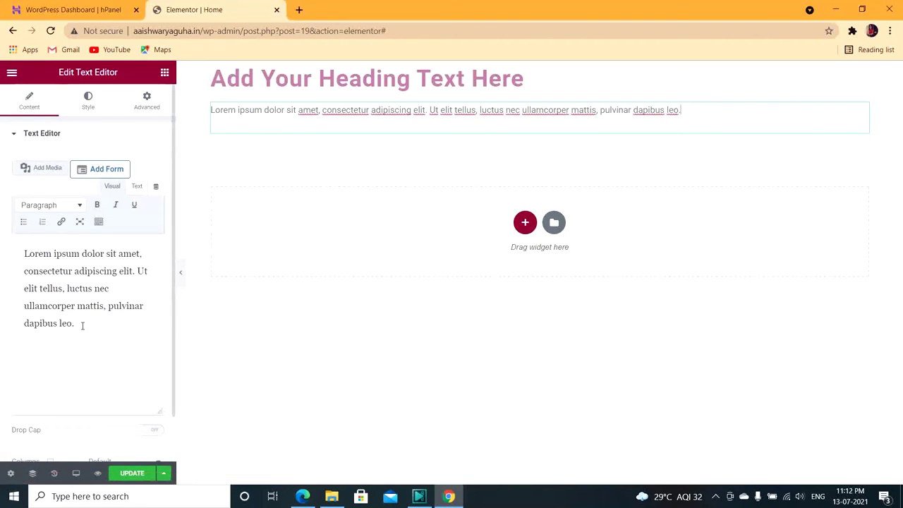
left_click(80, 326)
left_click_drag(80, 326, 15, 251)
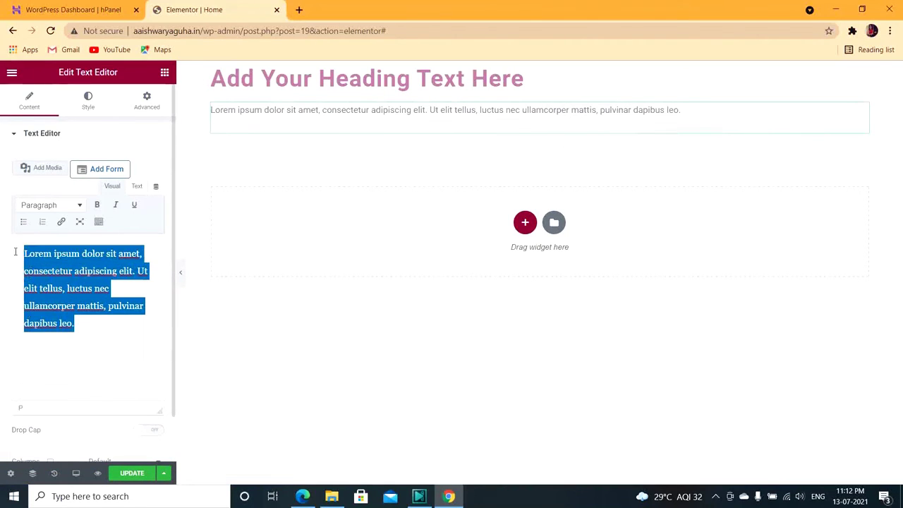
left_click(89, 328)
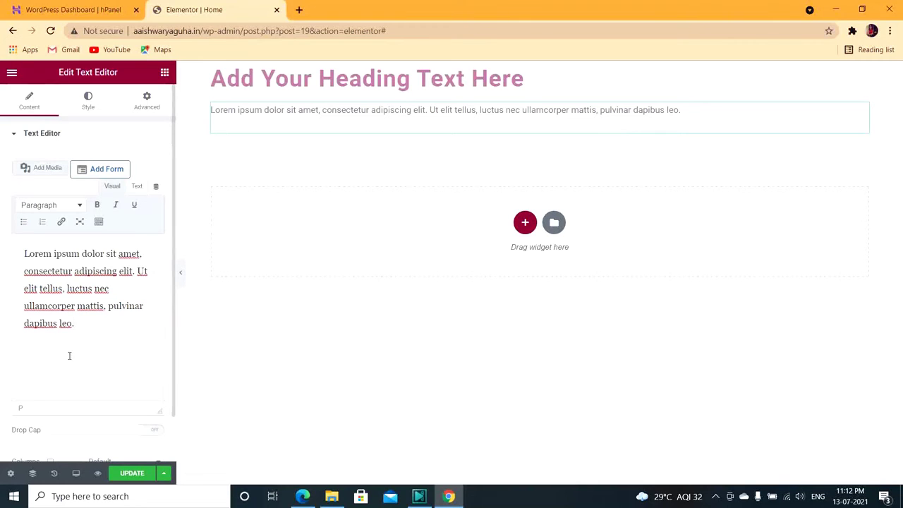
Change the Text Editor widget's text color to a deep blue in its style settings and deselect the widget.
left_click(87, 105)
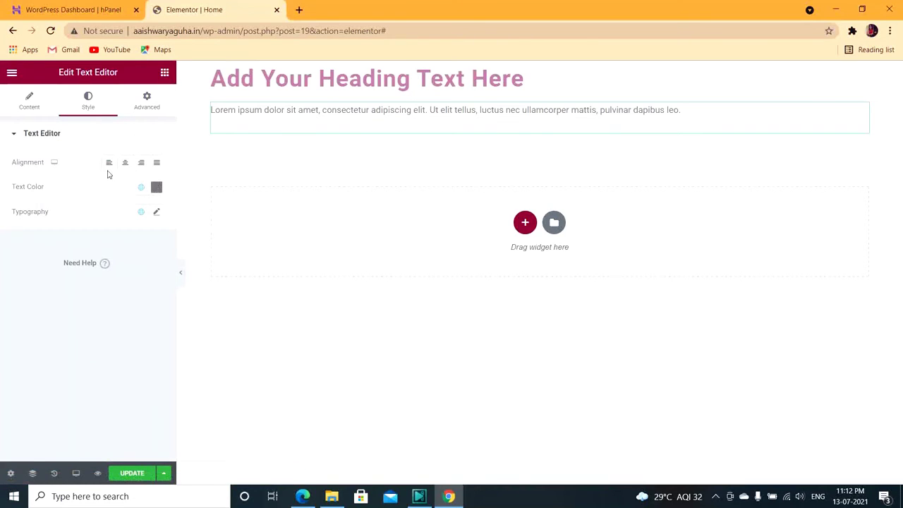
left_click(156, 189)
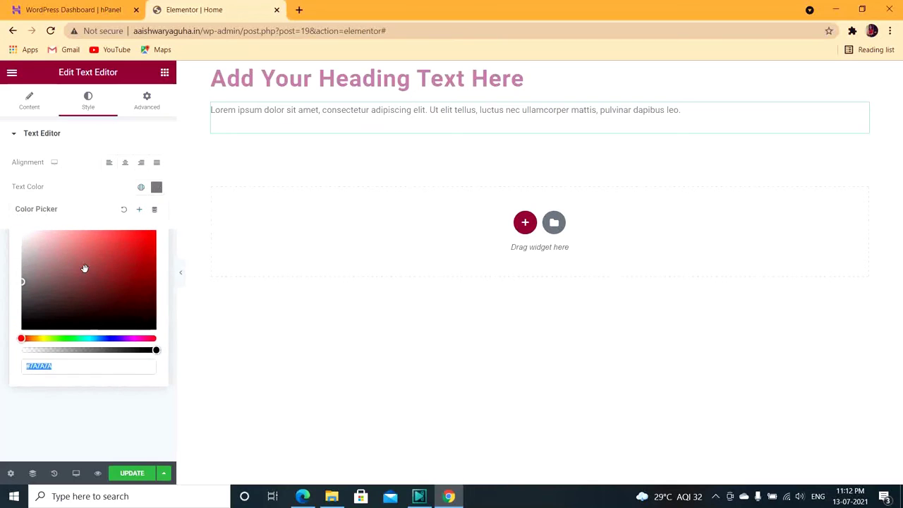
left_click_drag(22, 281, 137, 309)
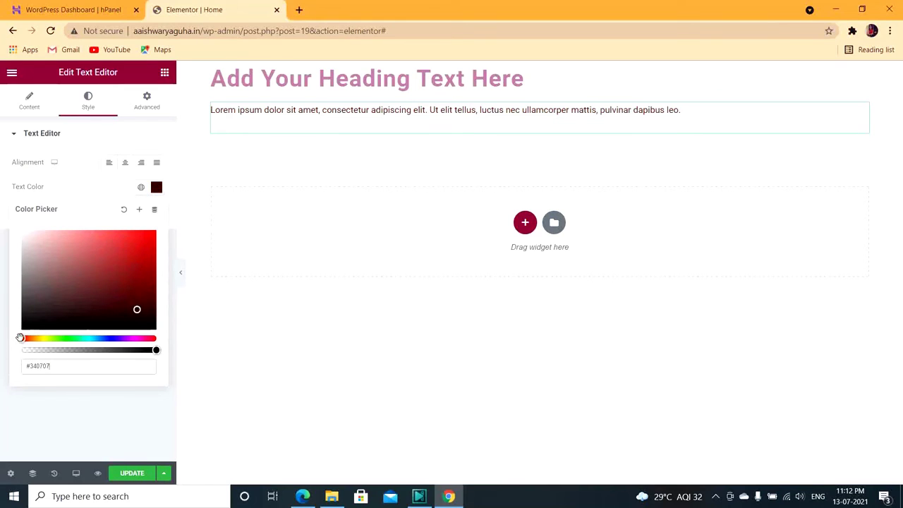
left_click_drag(20, 339, 96, 339)
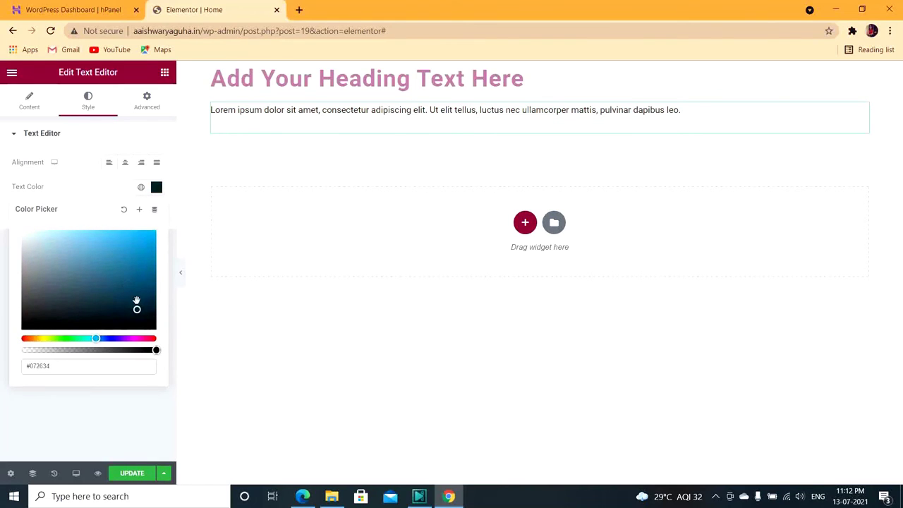
left_click_drag(136, 309, 144, 263)
left_click(237, 306)
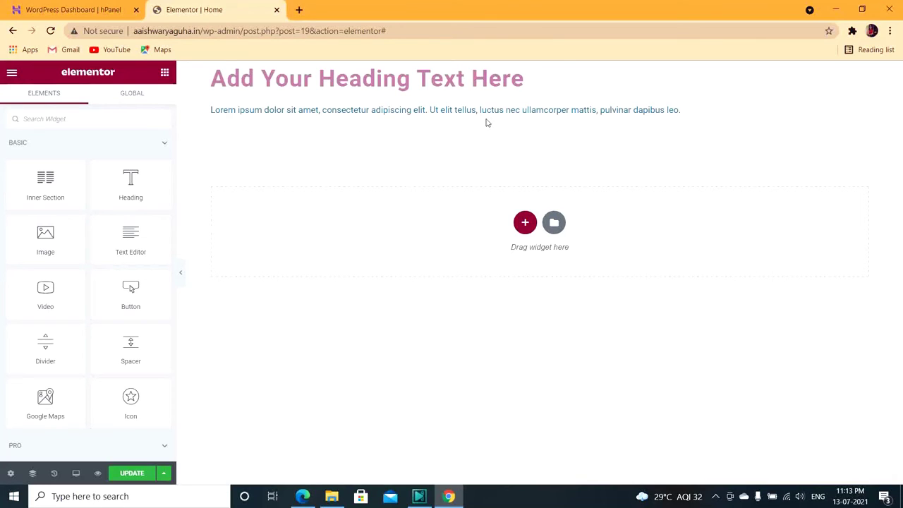
Delete the section holding the heading and text, and leave the Elementor editor for the site's front page, discarding unsaved changes.
left_click(556, 70)
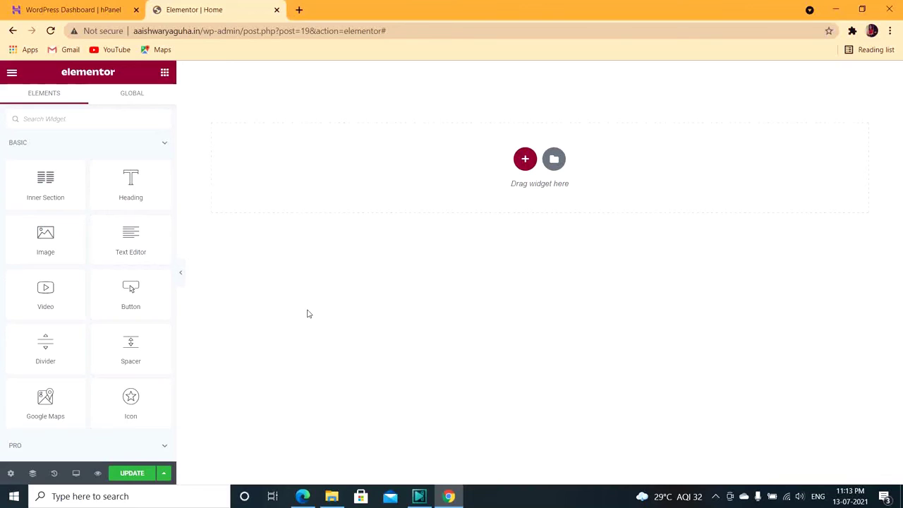
left_click(112, 478)
left_click(13, 31)
left_click(13, 32)
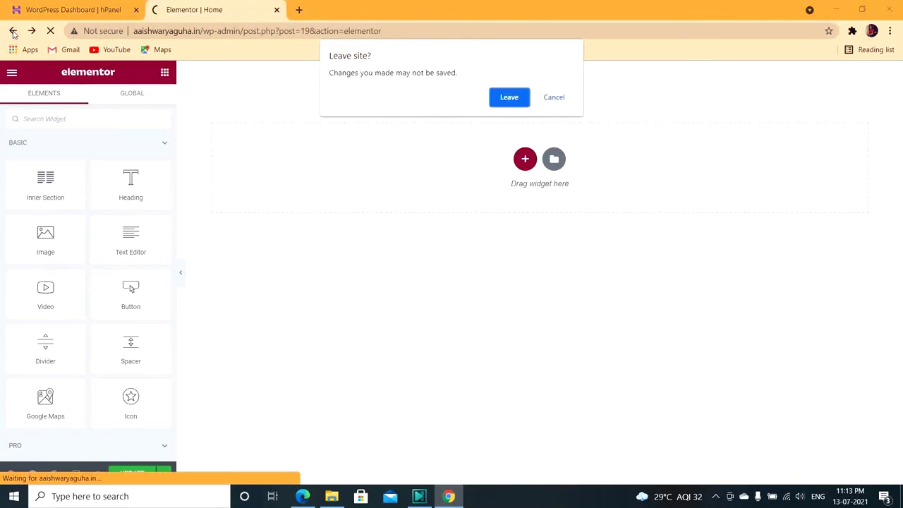
left_click(509, 96)
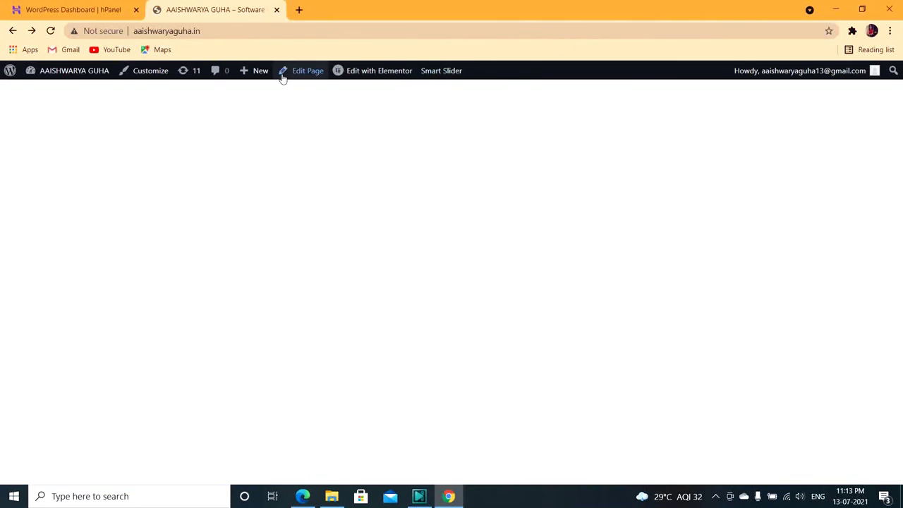
Open the site's theme customizer to view its options, and return to the front page.
mouse_move(407, 71)
mouse_move(259, 79)
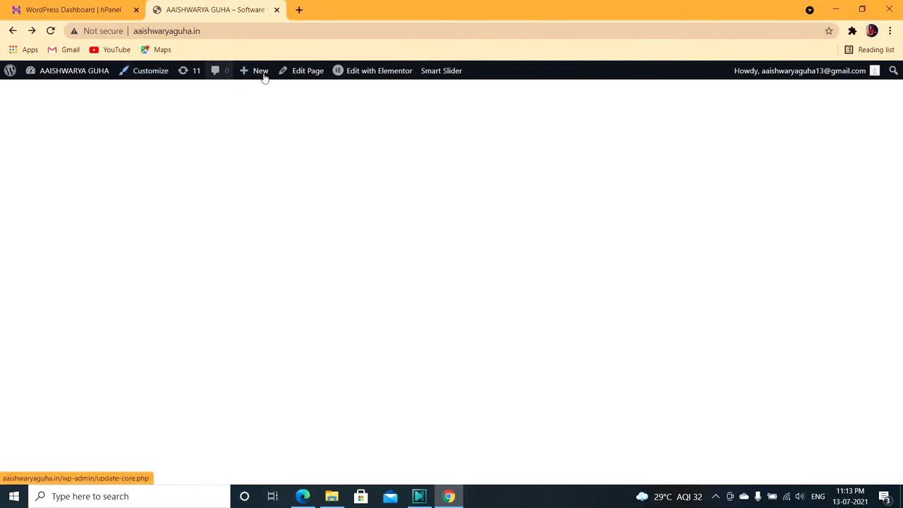
left_click(144, 78)
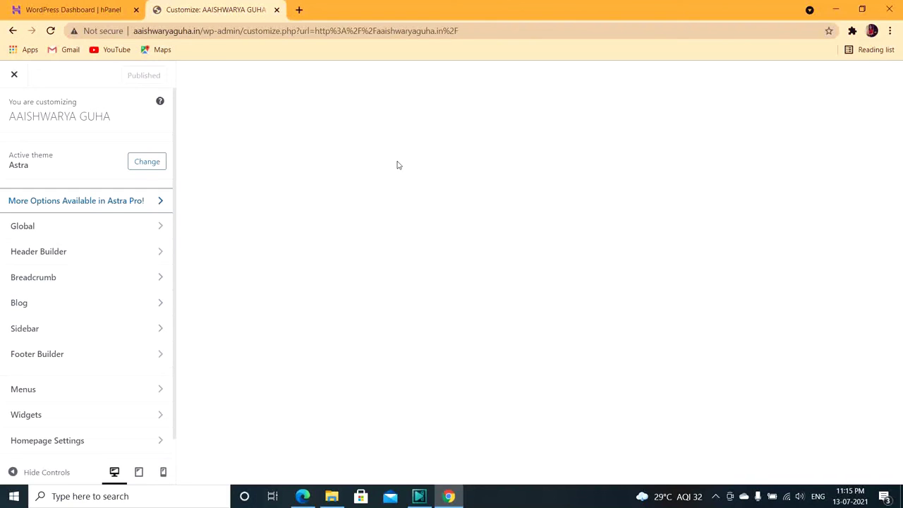
left_click(13, 33)
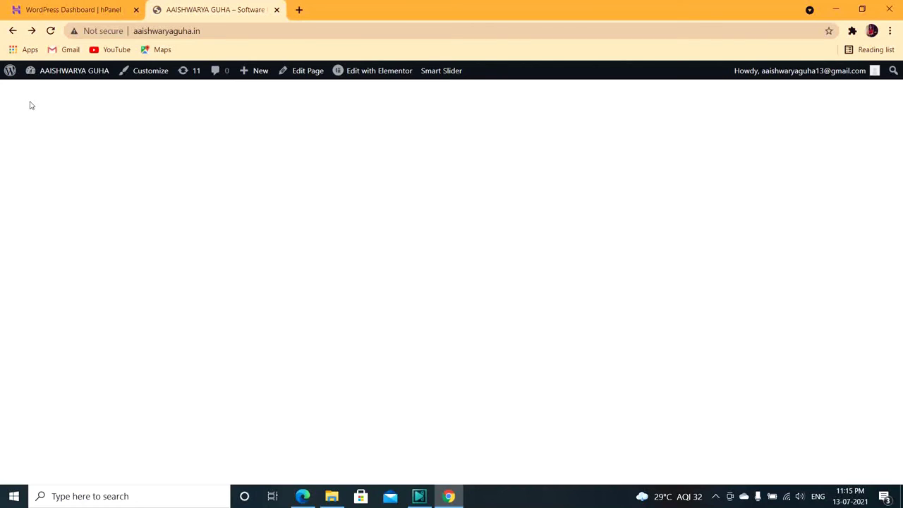
Open the site's Themes page in the admin and look through the installed themes and their preview and activation options.
mouse_move(62, 70)
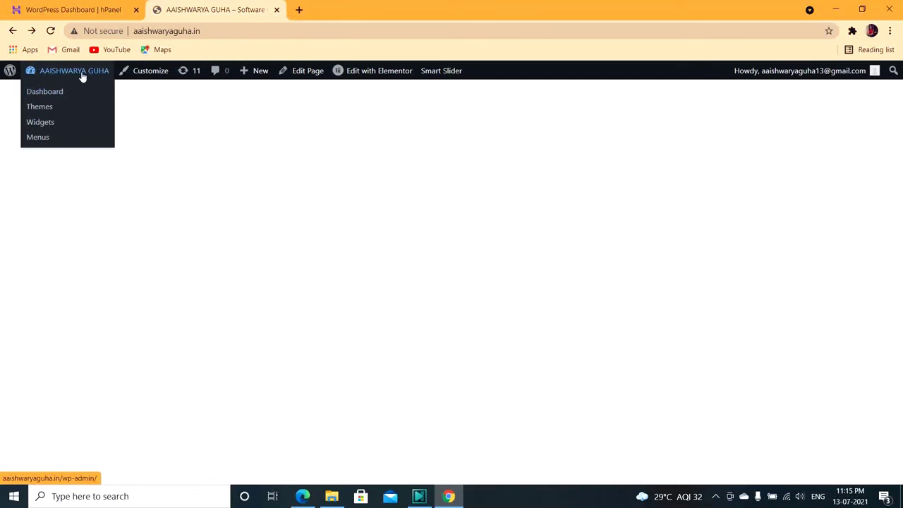
left_click(46, 110)
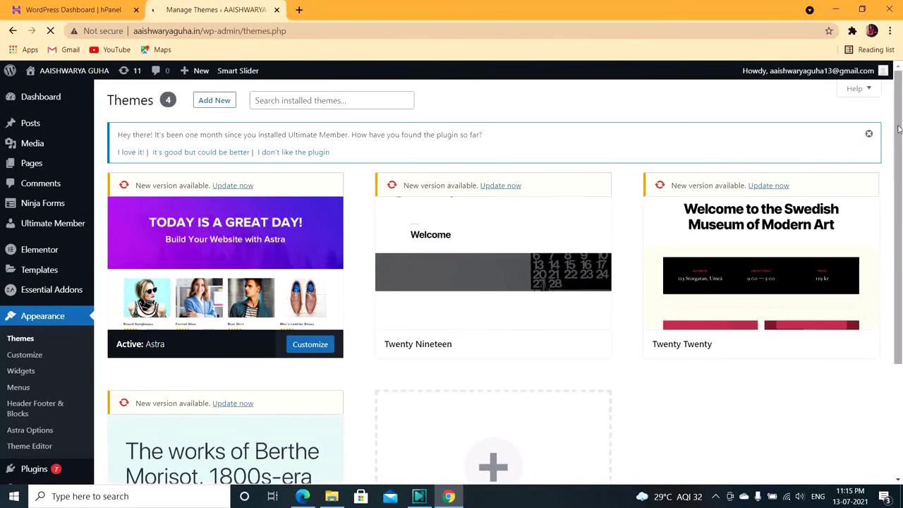
mouse_move(900, 128)
left_mouse_down()
mouse_move(901, 186)
mouse_move(901, 117)
left_mouse_up()
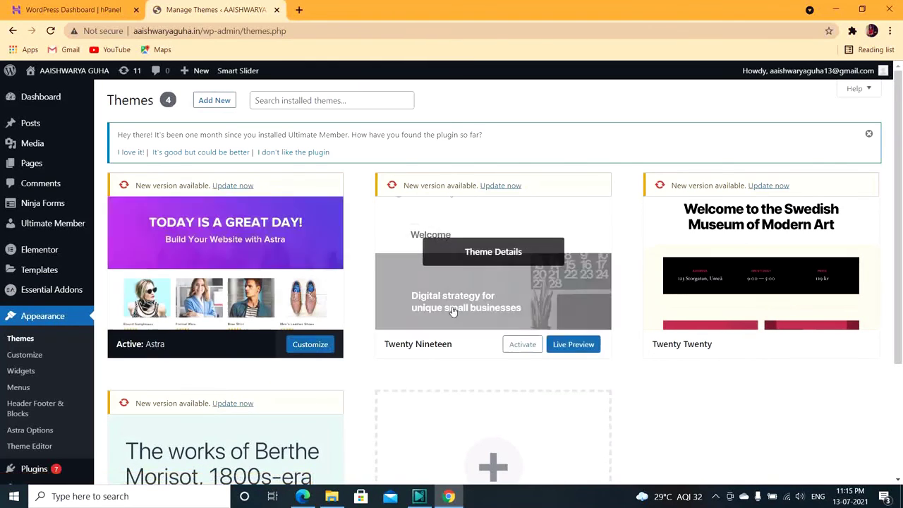
mouse_move(556, 345)
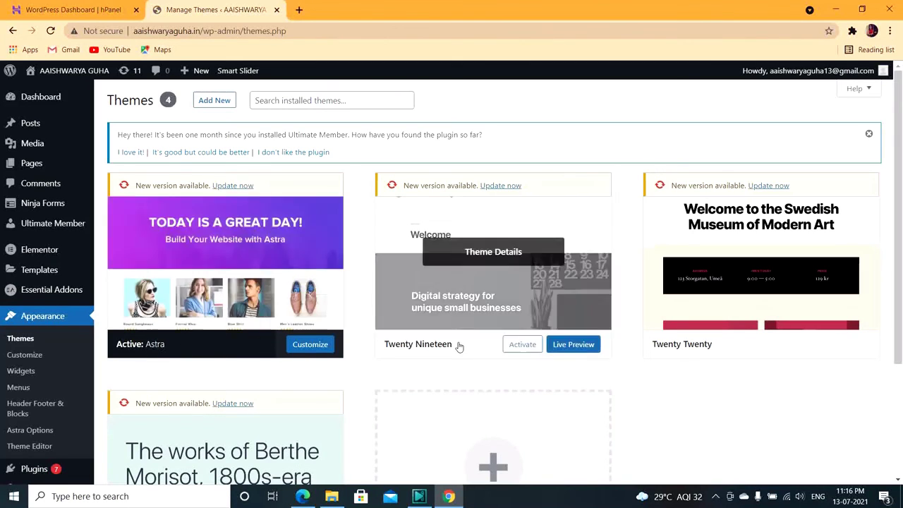
mouse_move(526, 359)
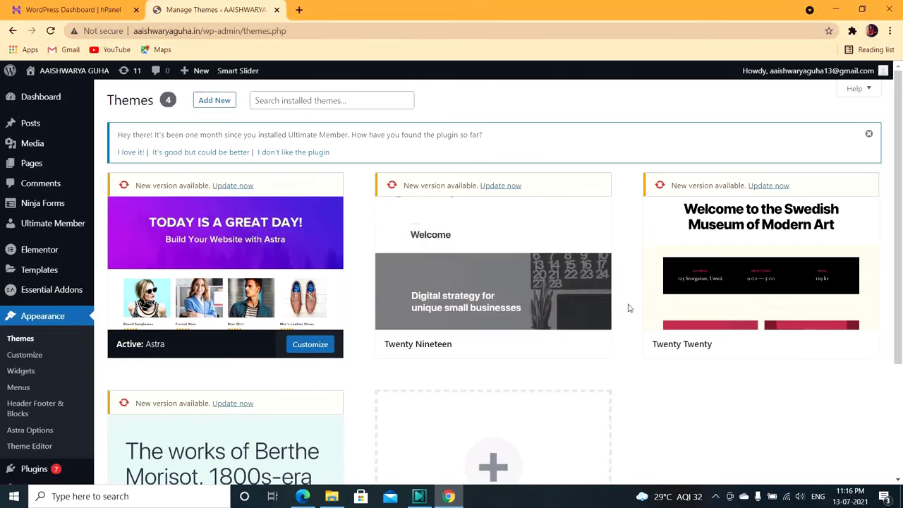
scroll(898, 216, "down", 1)
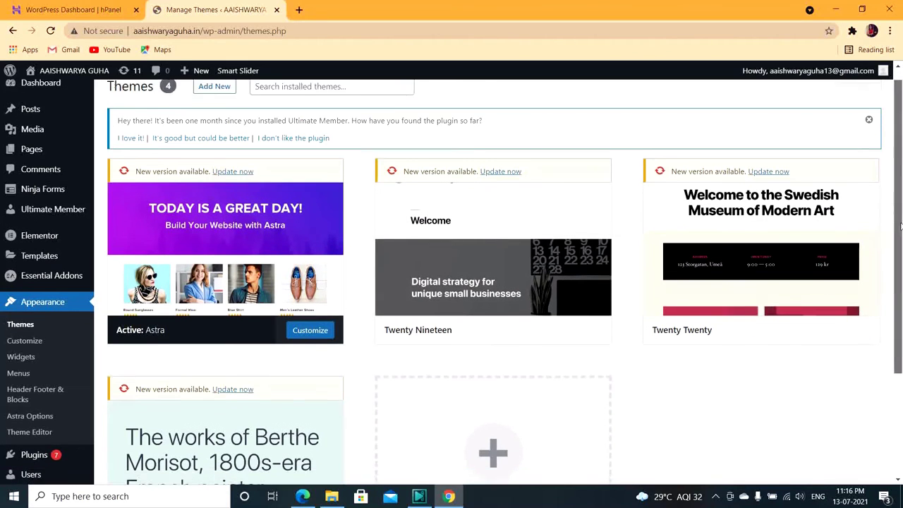
mouse_move(504, 321)
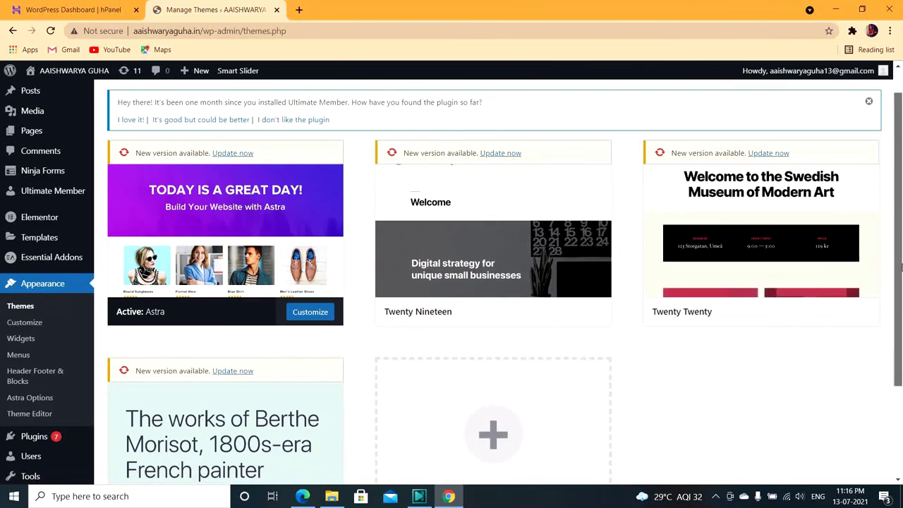
scroll(897, 273, "down", 2)
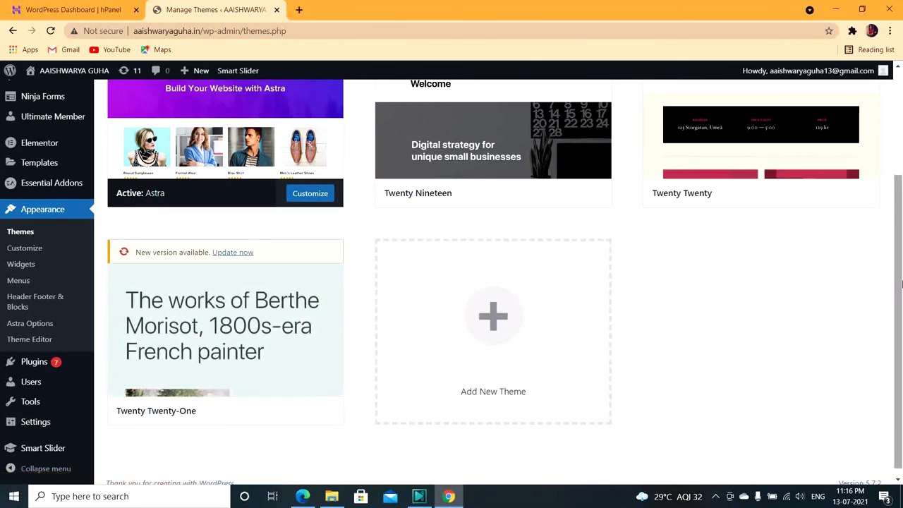
left_click_drag(901, 278, 902, 132)
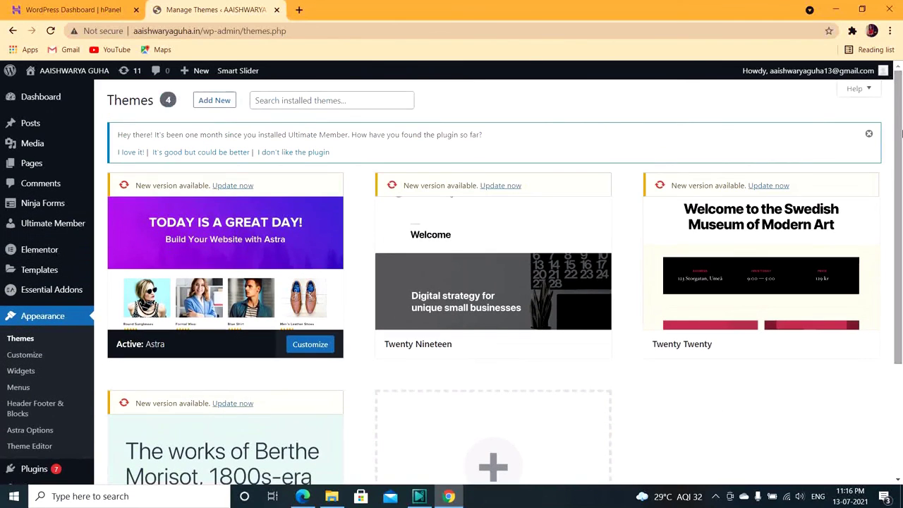